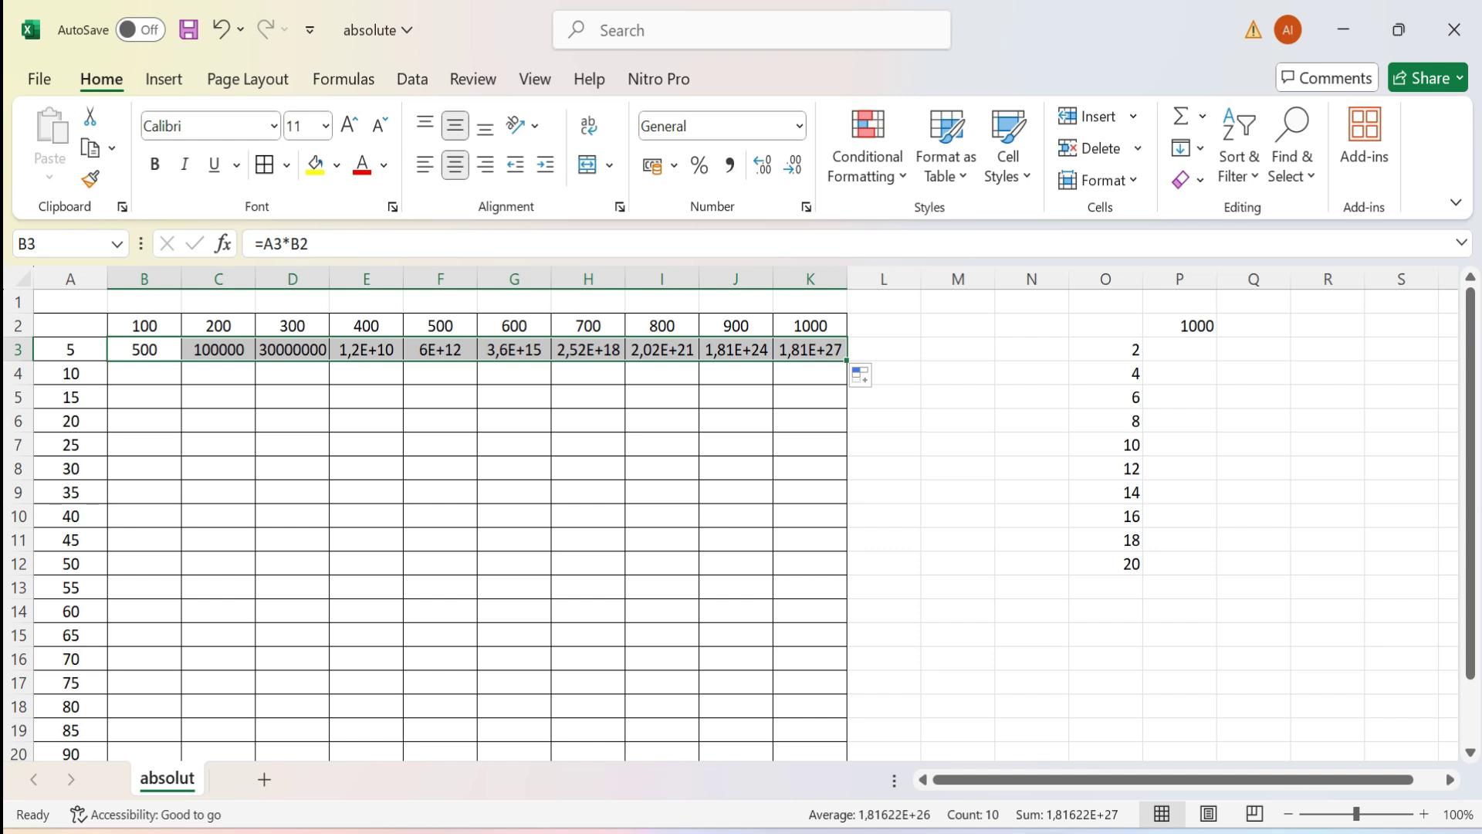
Step: Clear the multiplication results from B3:K3
{"action": "key", "text": "Delete"}
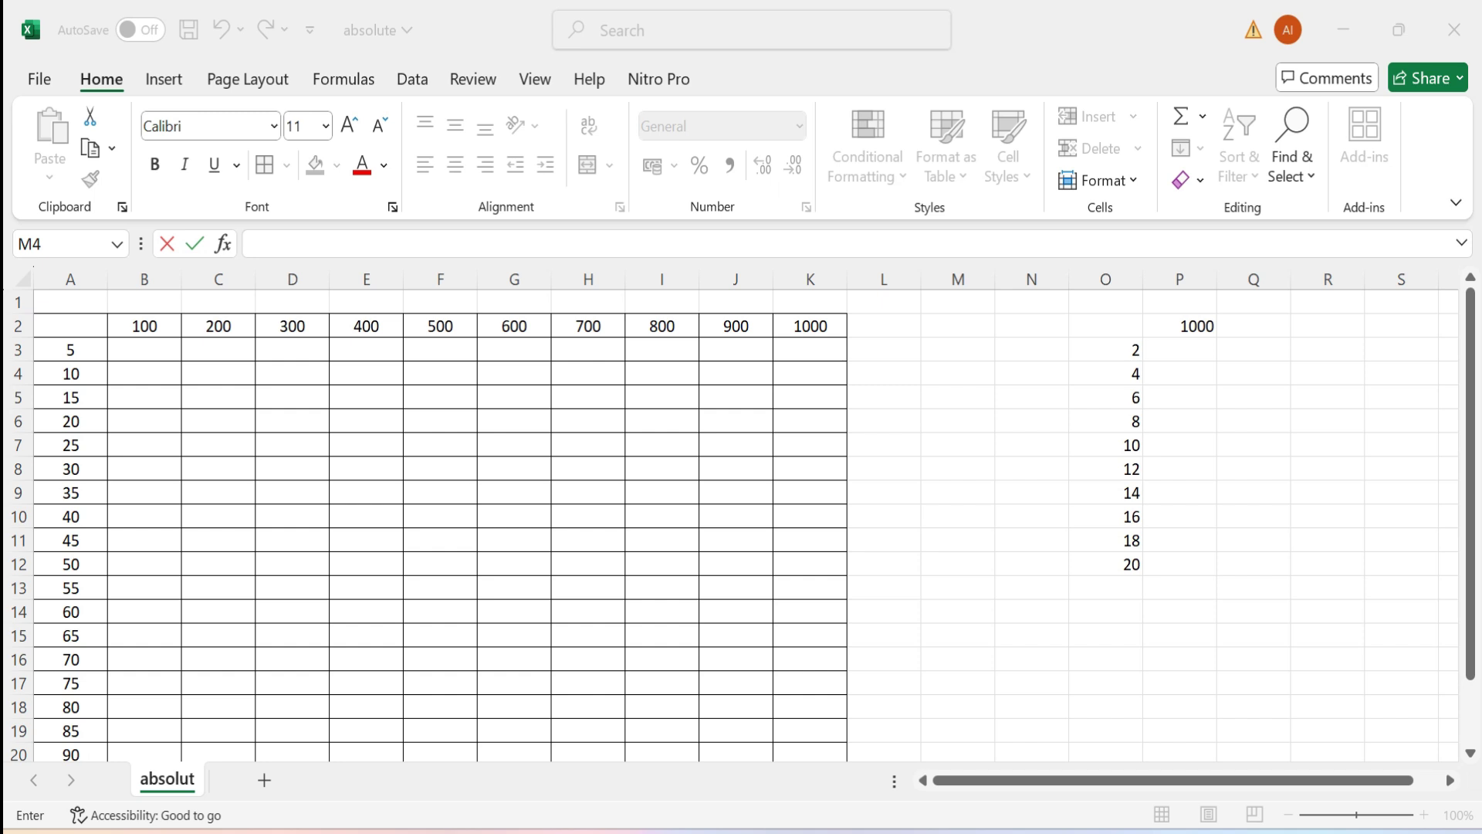
Step: Start a trial formula in M2 that references B2 and cycle the reference through its absolute and mixed forms
{"action": "left_click", "coordinate": [957, 326]}
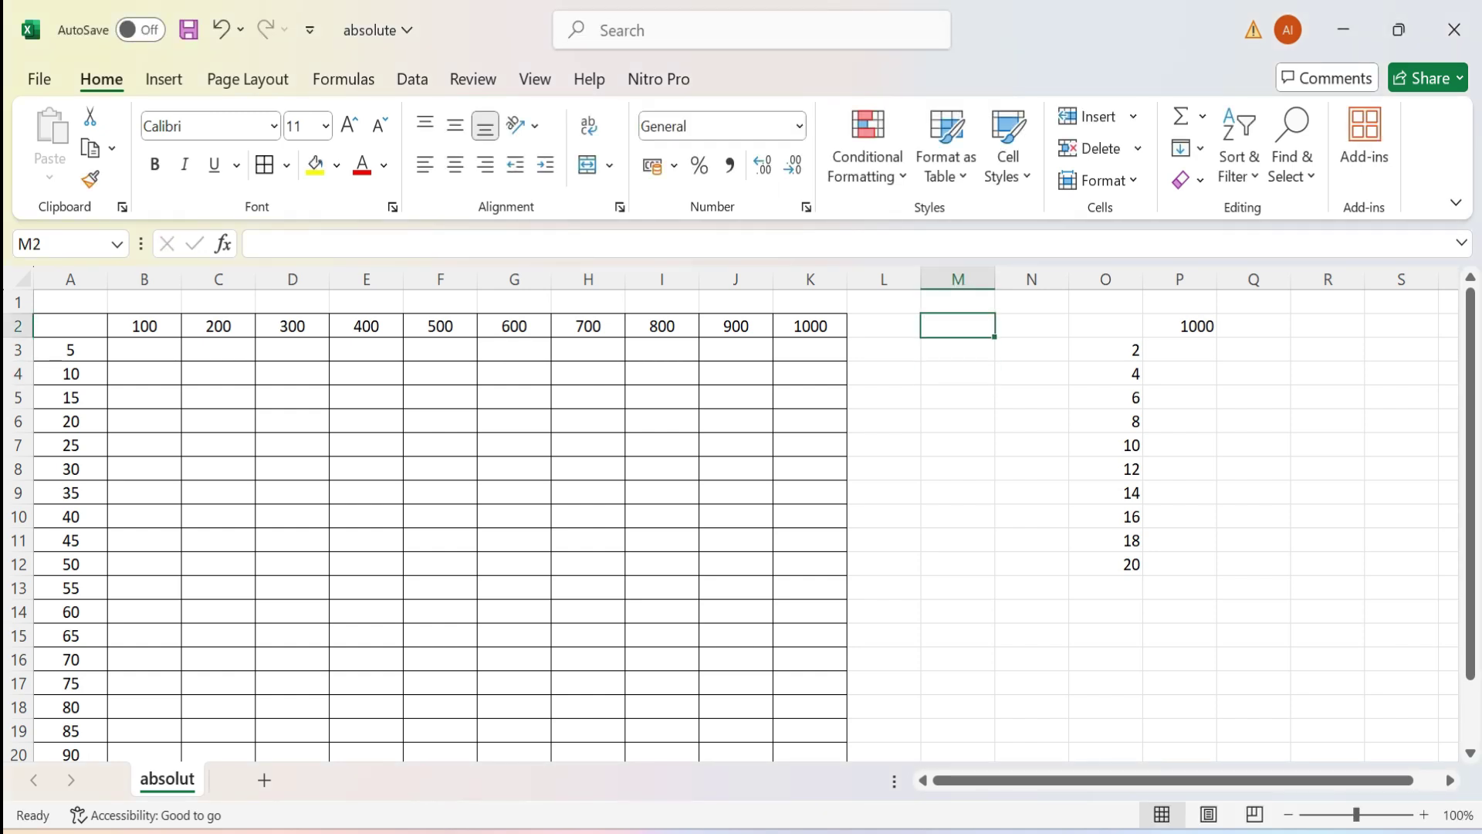
{"action": "type", "text": "="}
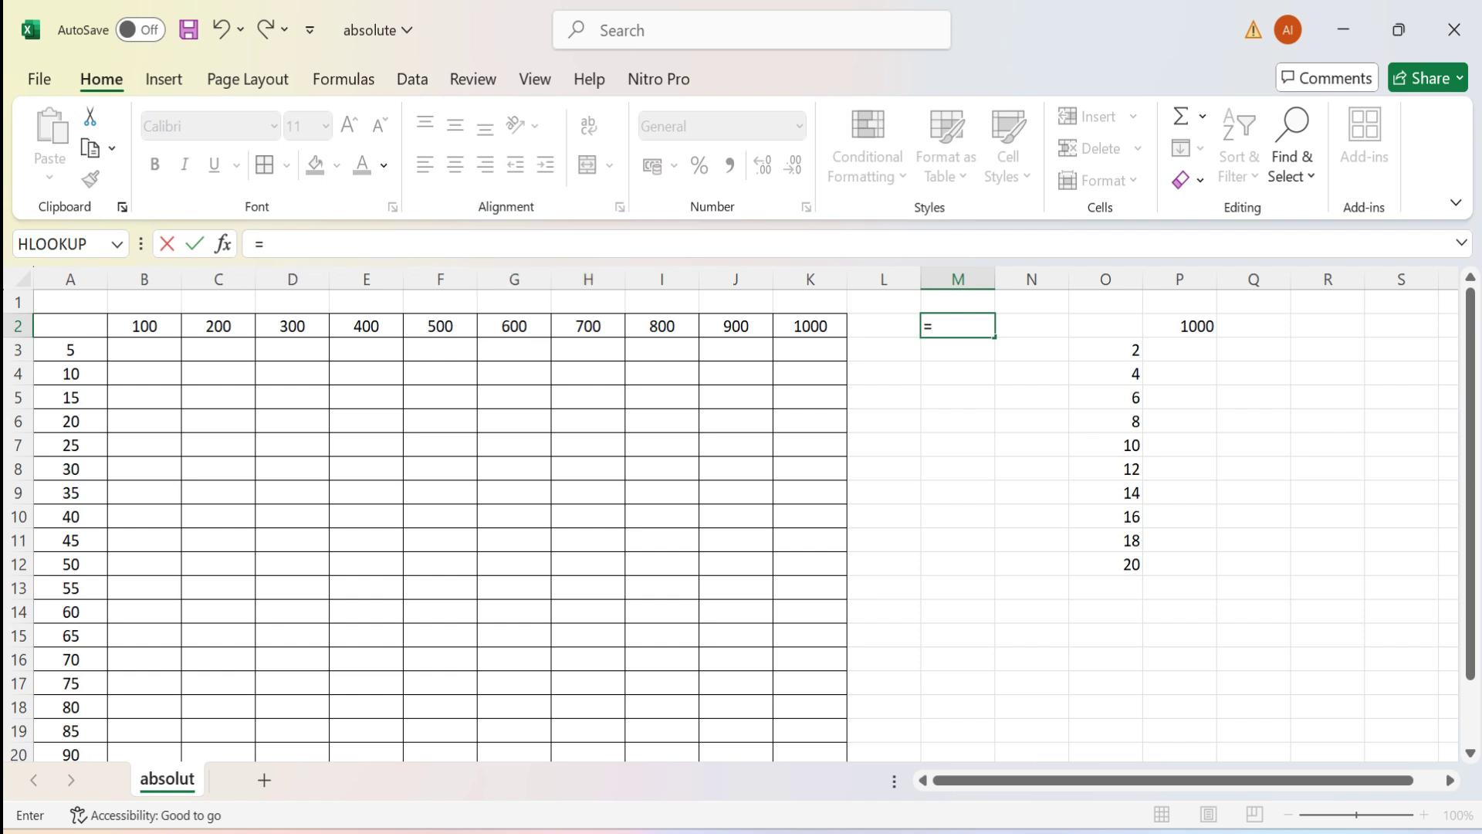
{"action": "left_click", "coordinate": [145, 327]}
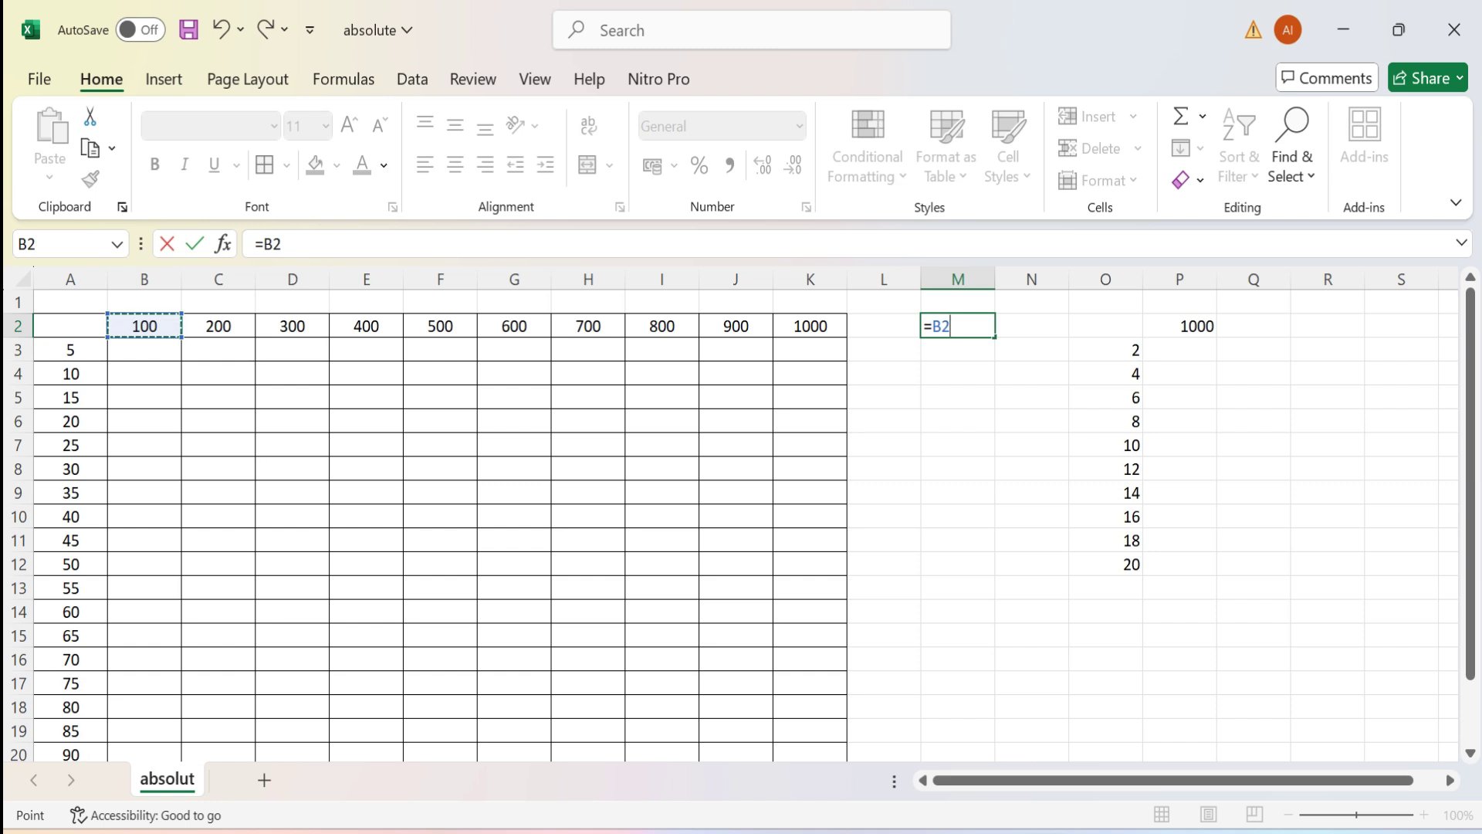
{"action": "key", "text": "F4"}
{"action": "key", "text": "F4"}
{"action": "key", "text": "F4"}
{"action": "key", "text": "F4"}
{"action": "key", "text": "F4"}
{"action": "key", "text": "F4"}
{"action": "key", "text": "F4"}
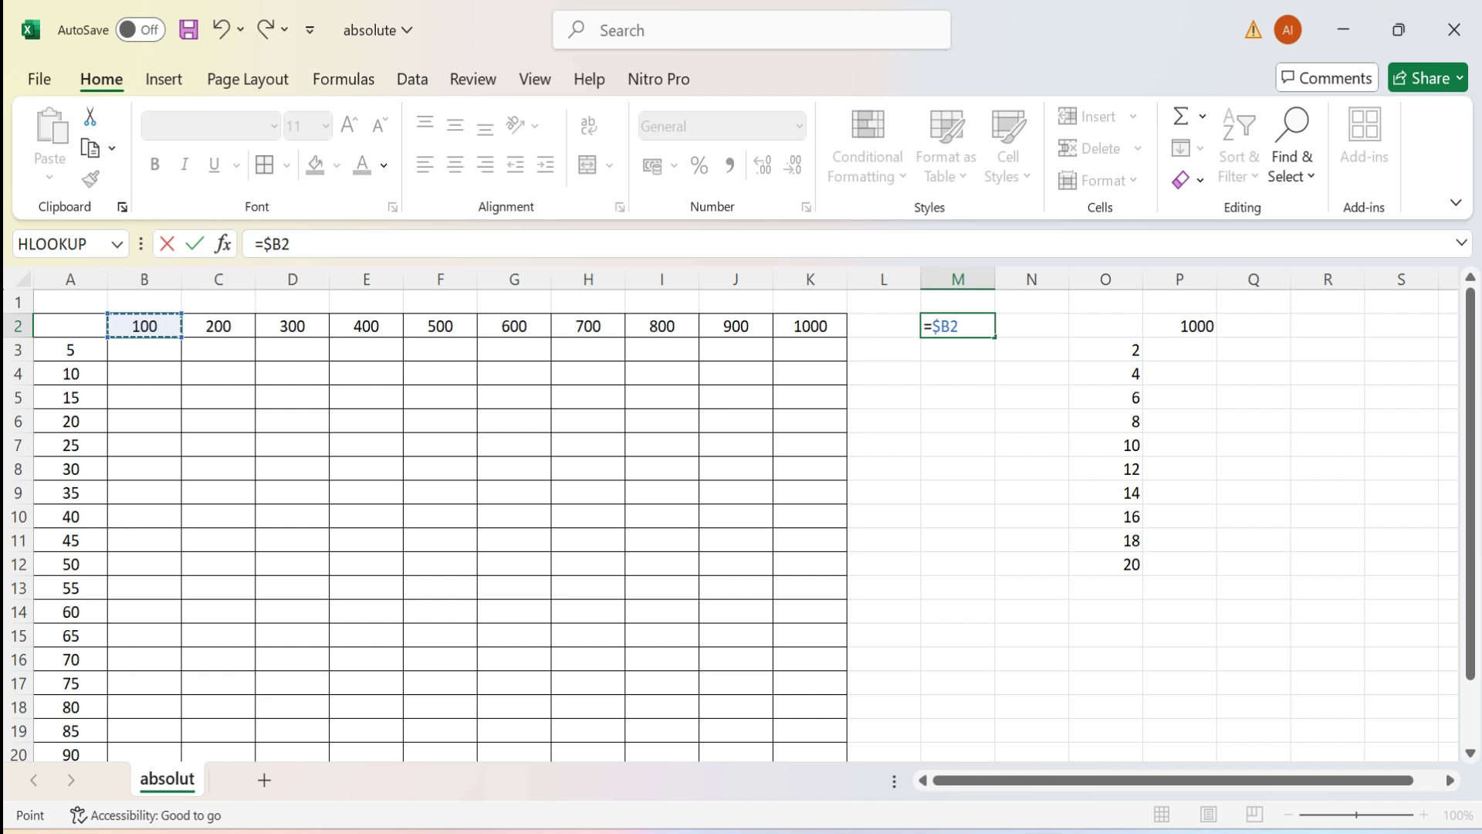
Step: Erase the trial B2 reference from M2 and leave the cell empty
{"action": "key", "text": "BackSpace"}
{"action": "key", "text": "BackSpace"}
{"action": "key", "text": "BackSpace"}
{"action": "key", "text": "BackSpace"}
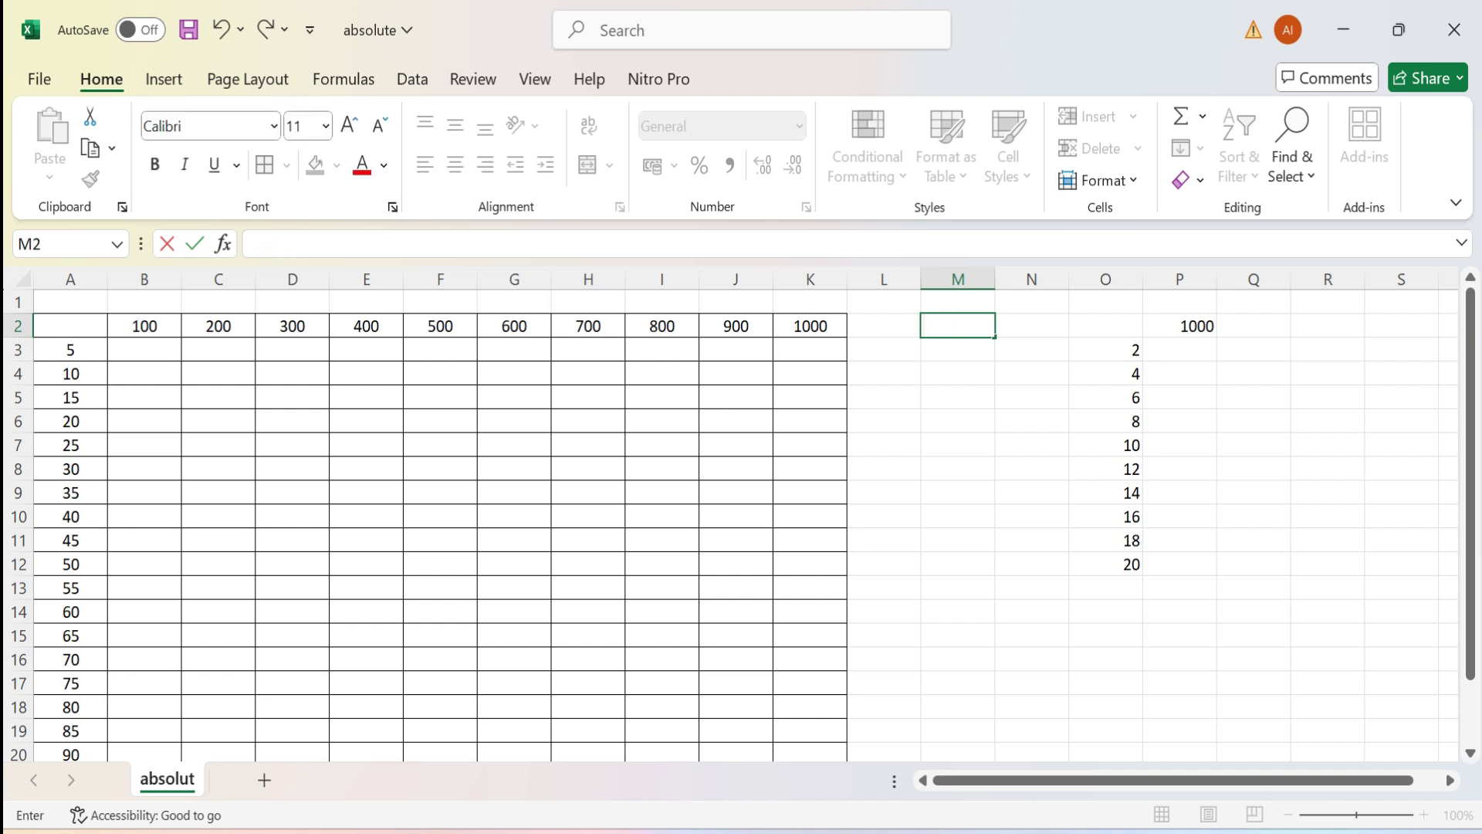
{"action": "left_click", "coordinate": [1254, 541]}
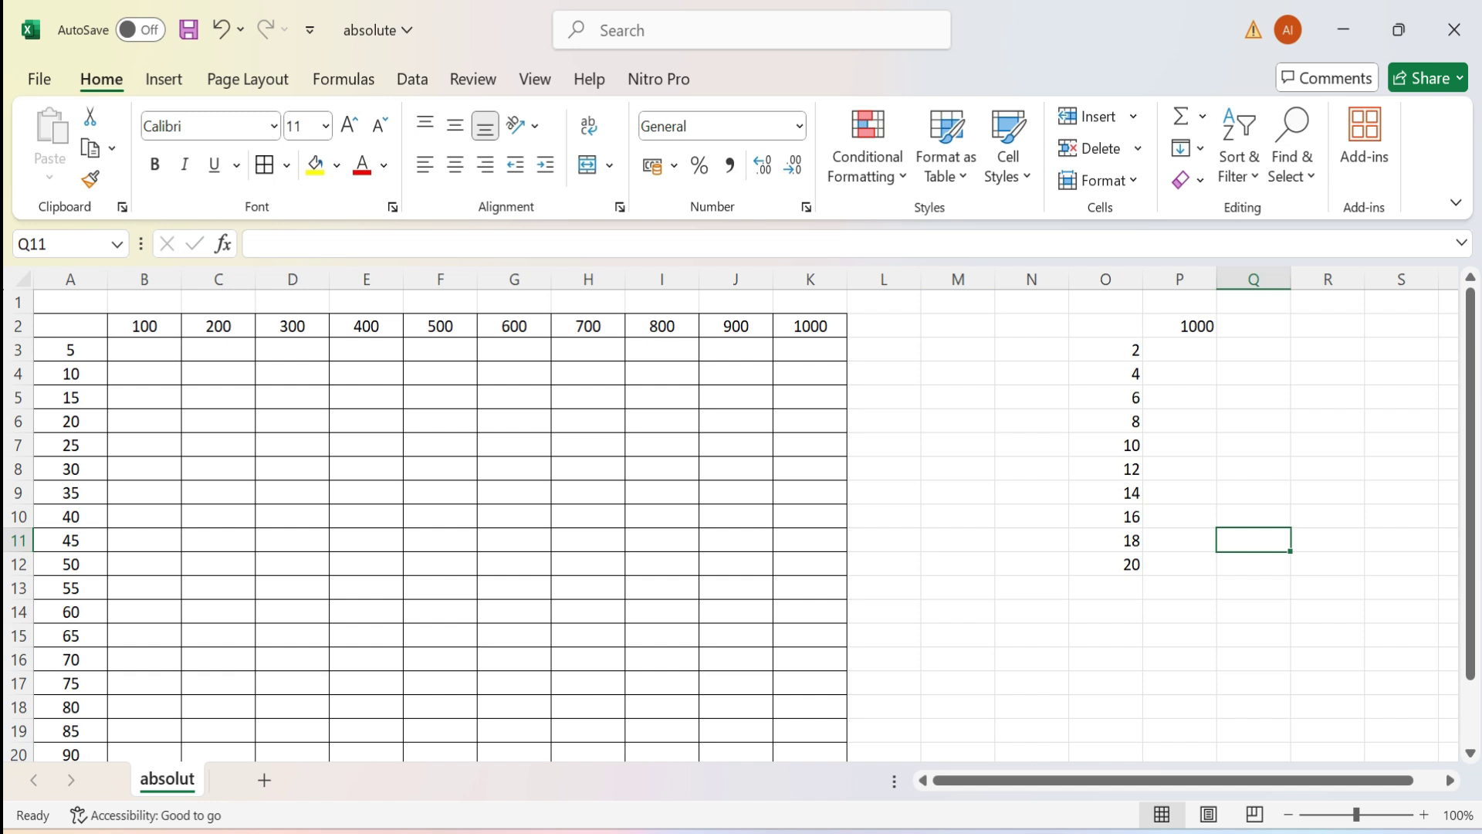
Step: Enter the relative formula =O3*P2 in P3
{"action": "left_click", "coordinate": [1180, 350]}
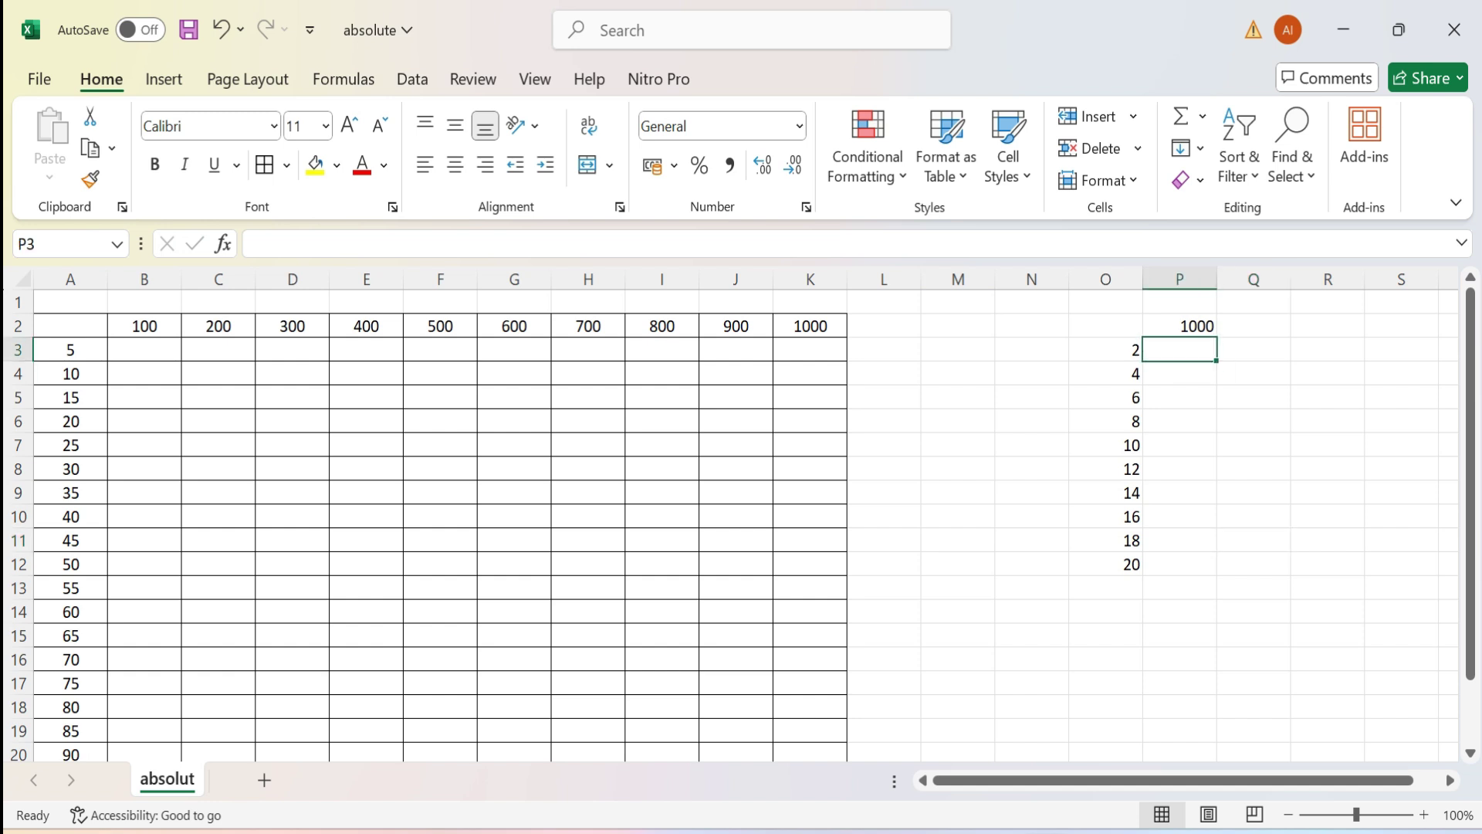
{"action": "type", "text": "="}
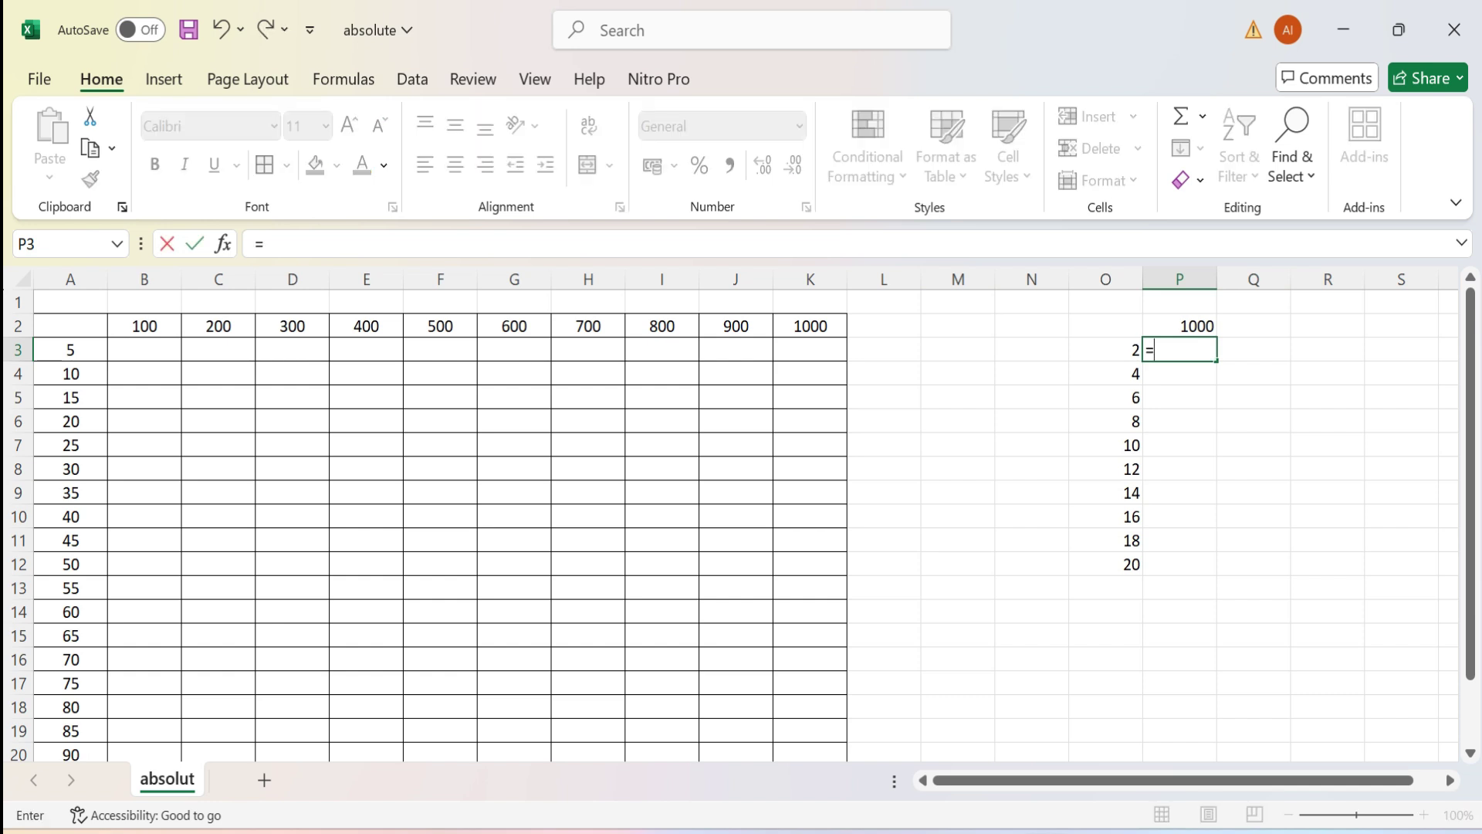
{"action": "left_click", "coordinate": [1105, 350]}
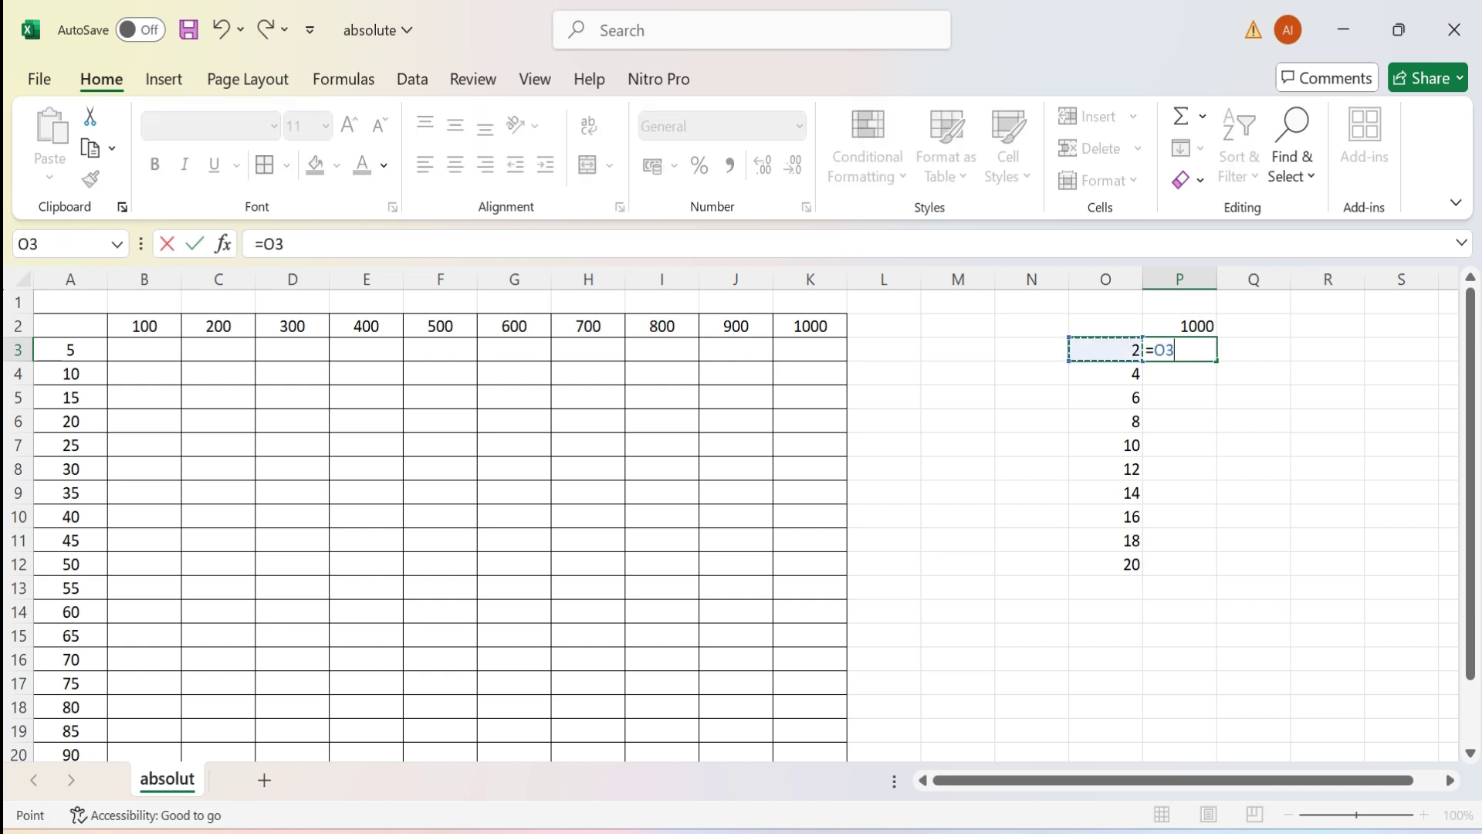
{"action": "type", "text": "*"}
{"action": "left_click", "coordinate": [1180, 326]}
{"action": "key", "text": "Return"}
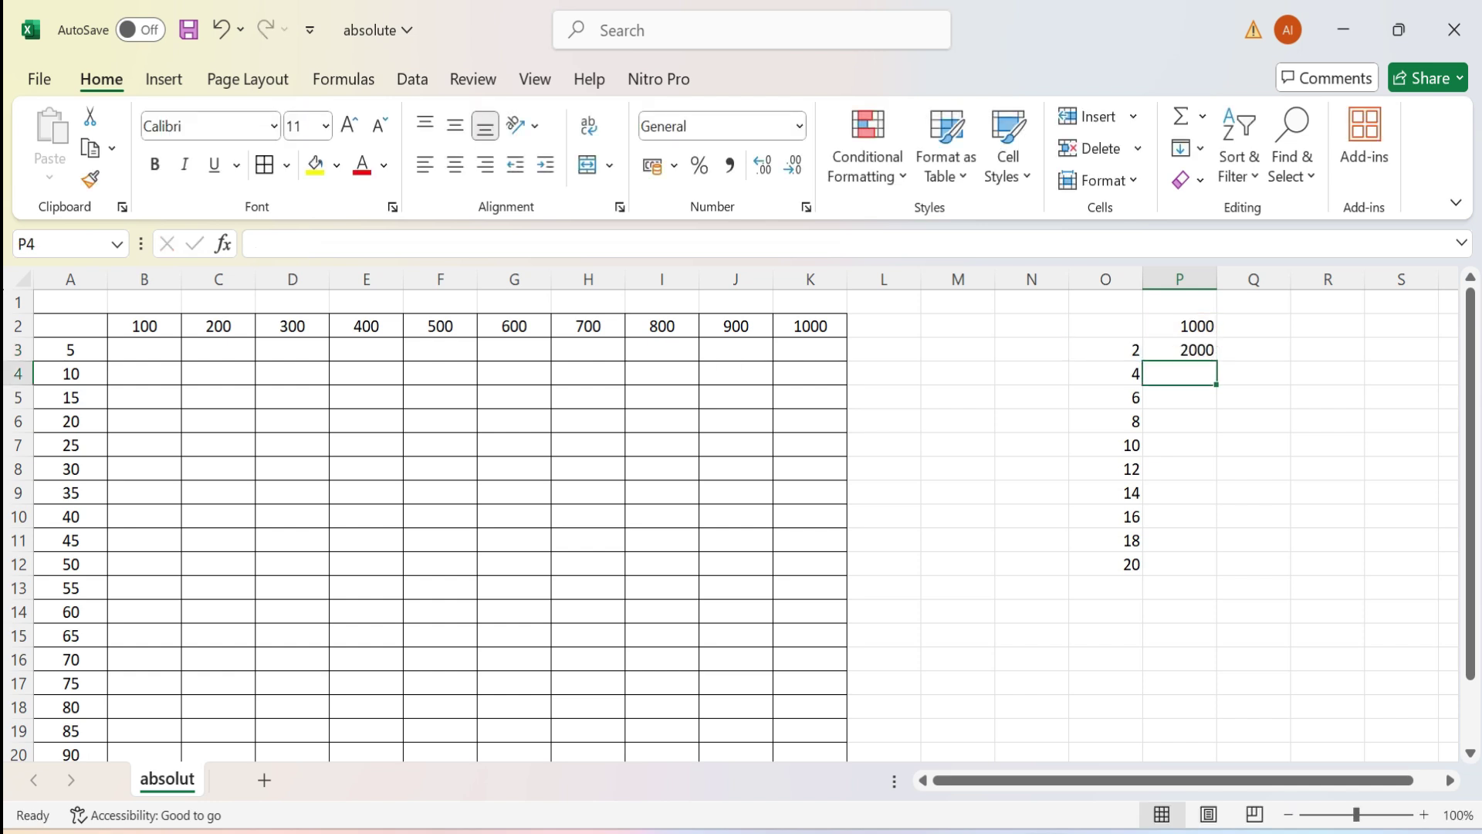
Step: Fill the relative formula from P3 down to P12 and clear the filled range
{"action": "left_click", "coordinate": [1179, 349]}
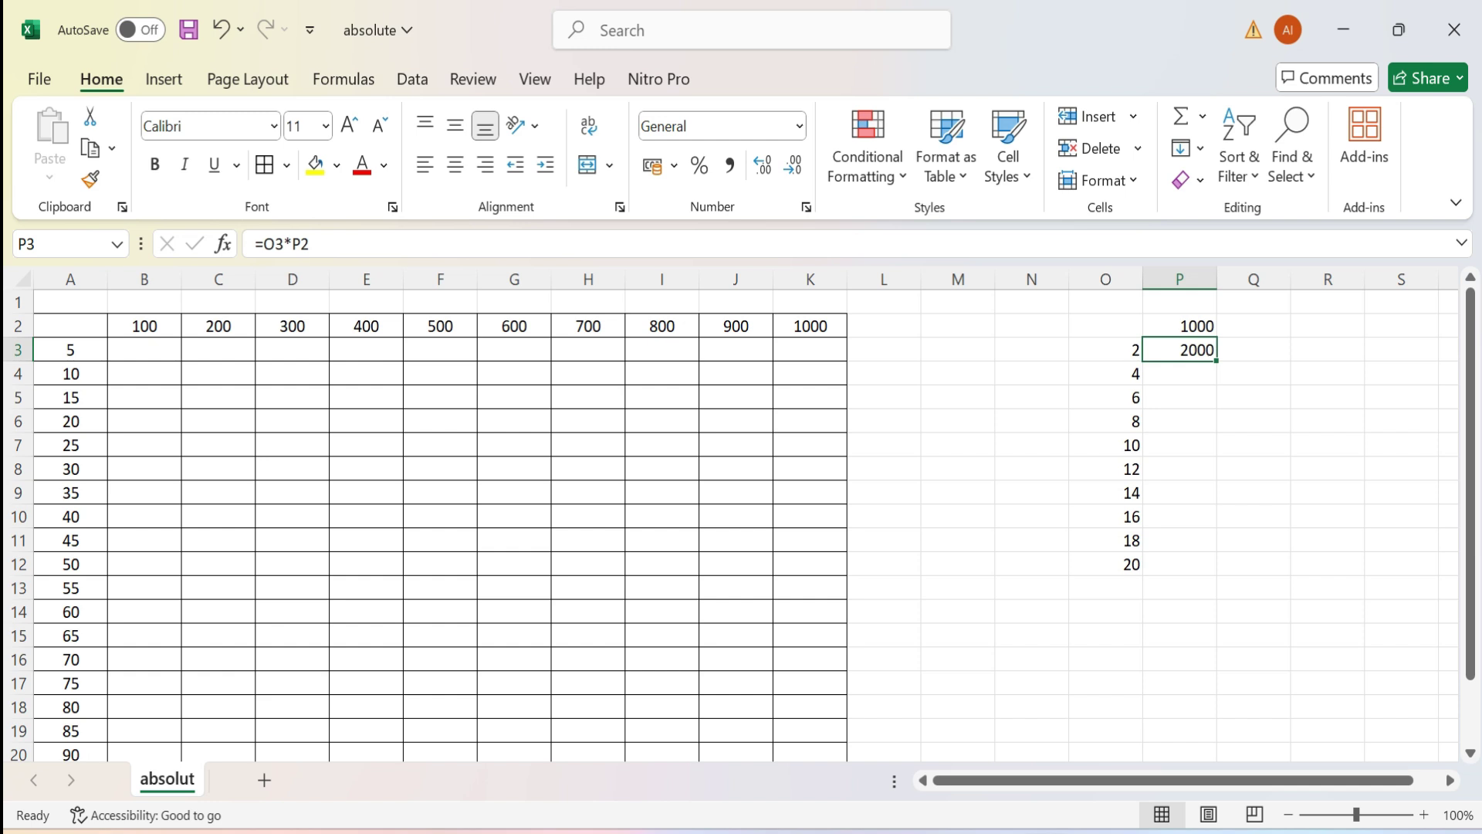
{"action": "left_click_drag", "start_coordinate": [1217, 361], "coordinate": [1193, 568]}
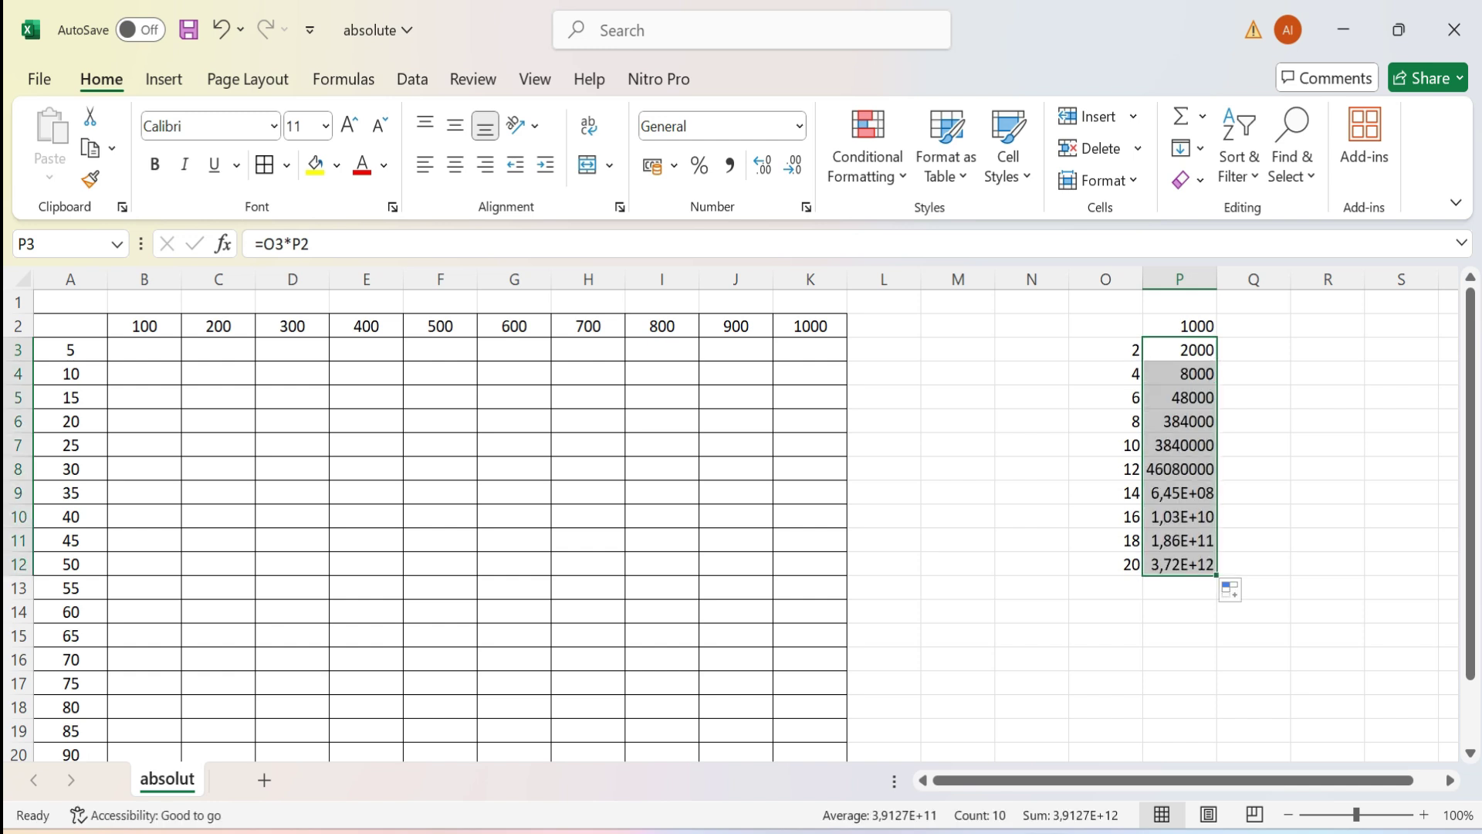
{"action": "key", "text": "Delete"}
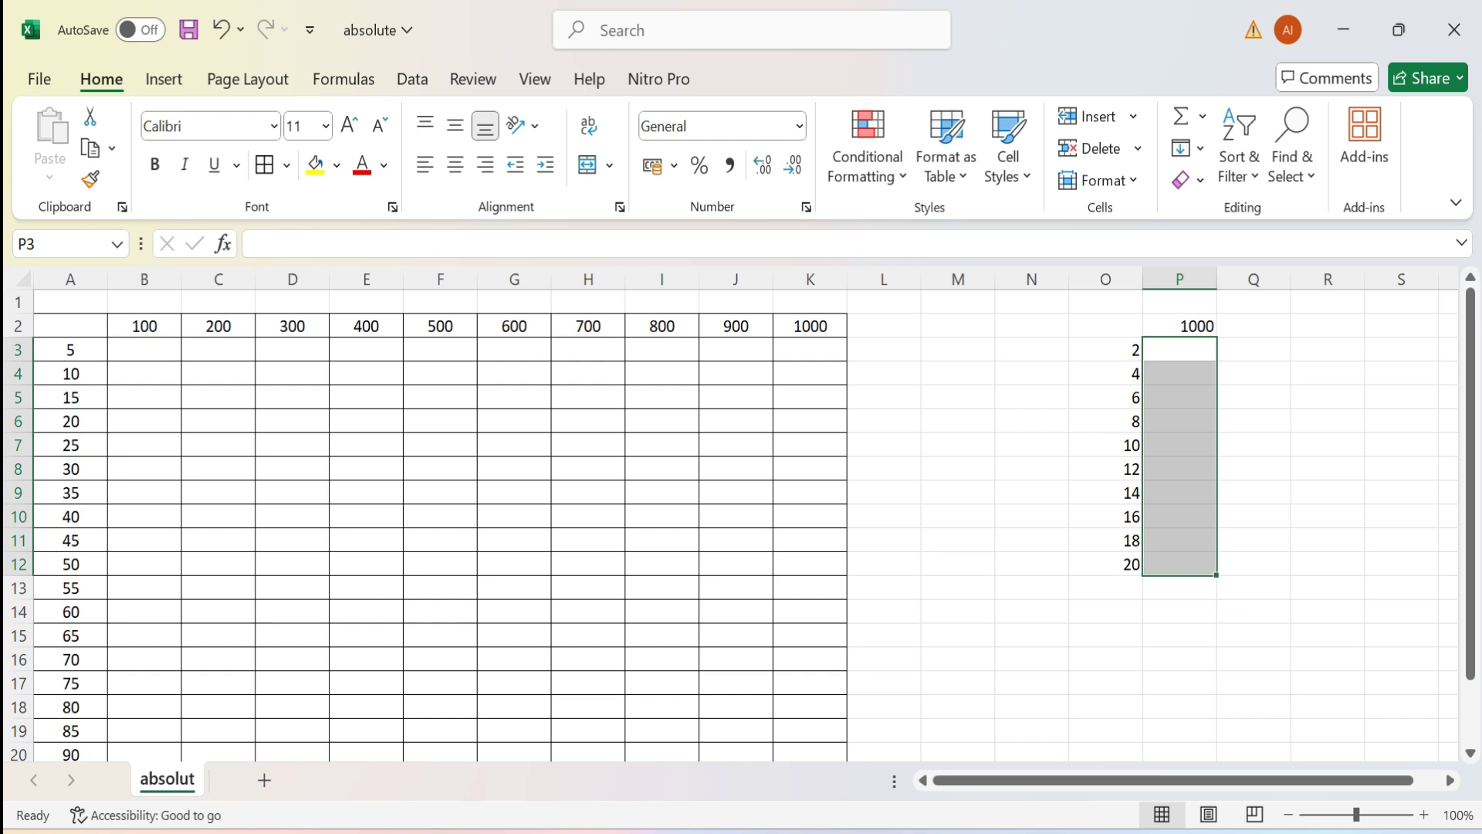
Step: Enter =$P$2*$O3 in P3 and fill the formula down to P12
{"action": "left_click", "coordinate": [1179, 349]}
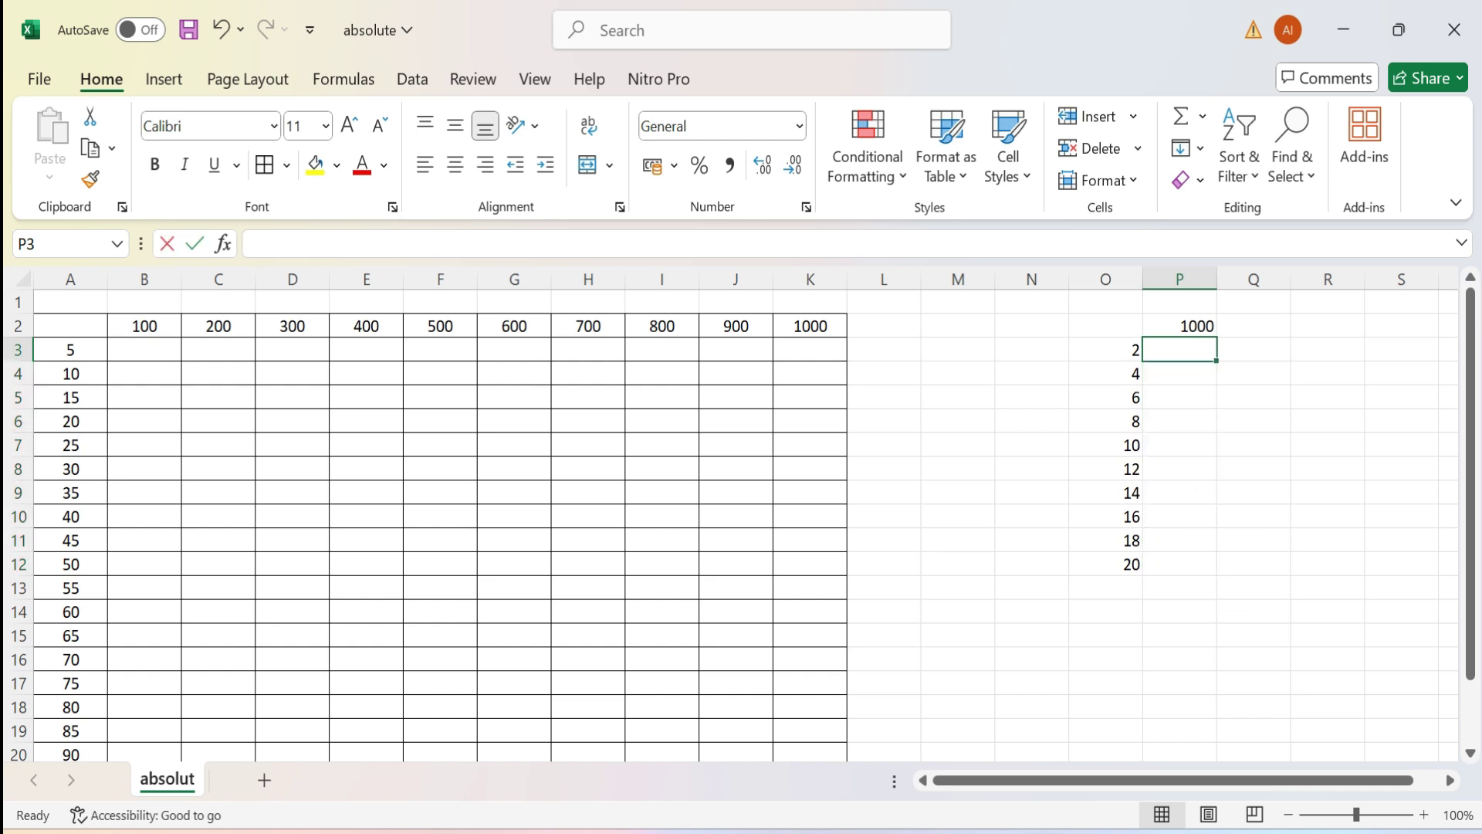
{"action": "type", "text": "="}
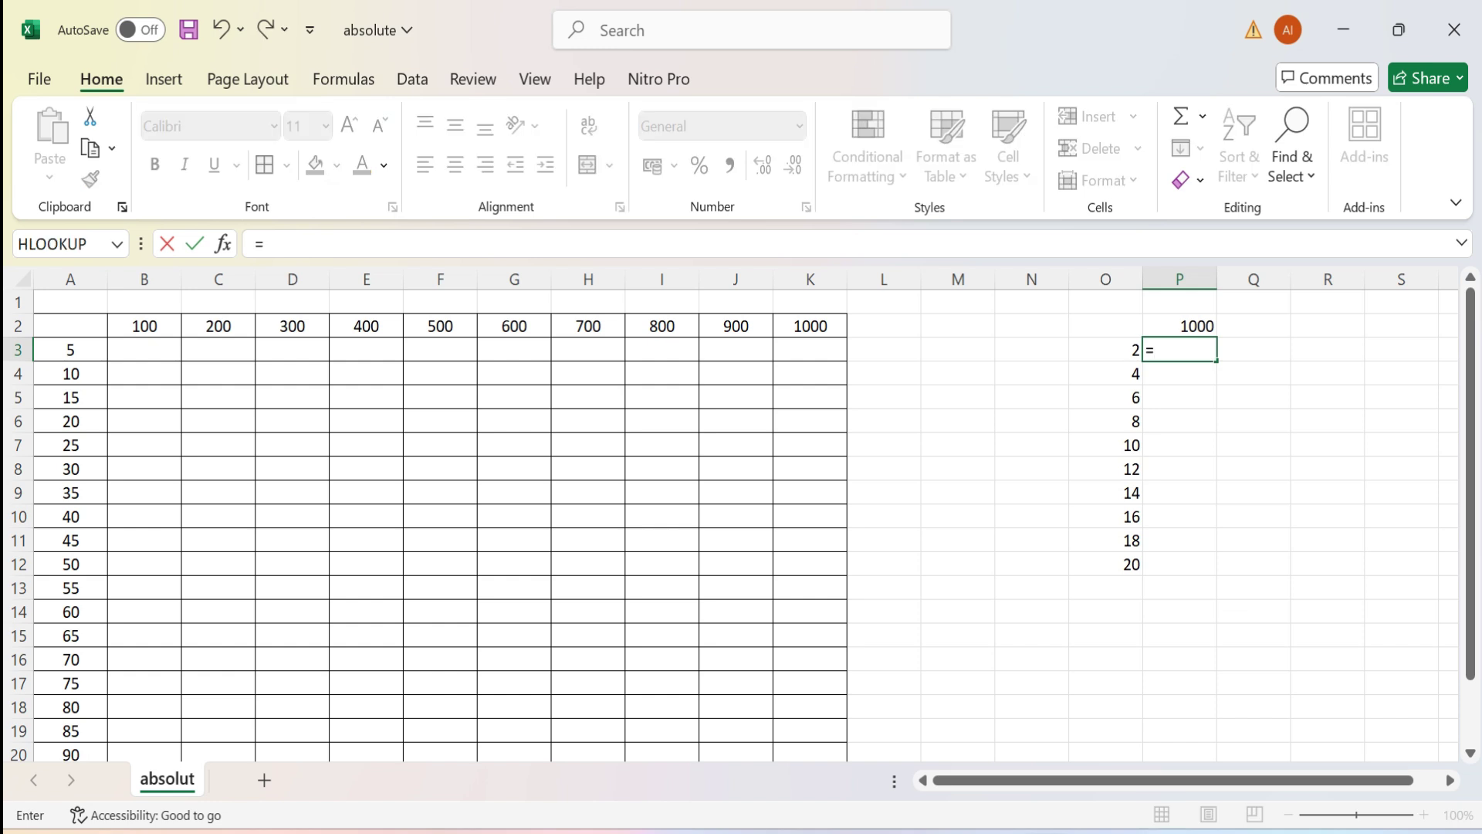
{"action": "key", "text": "Up"}
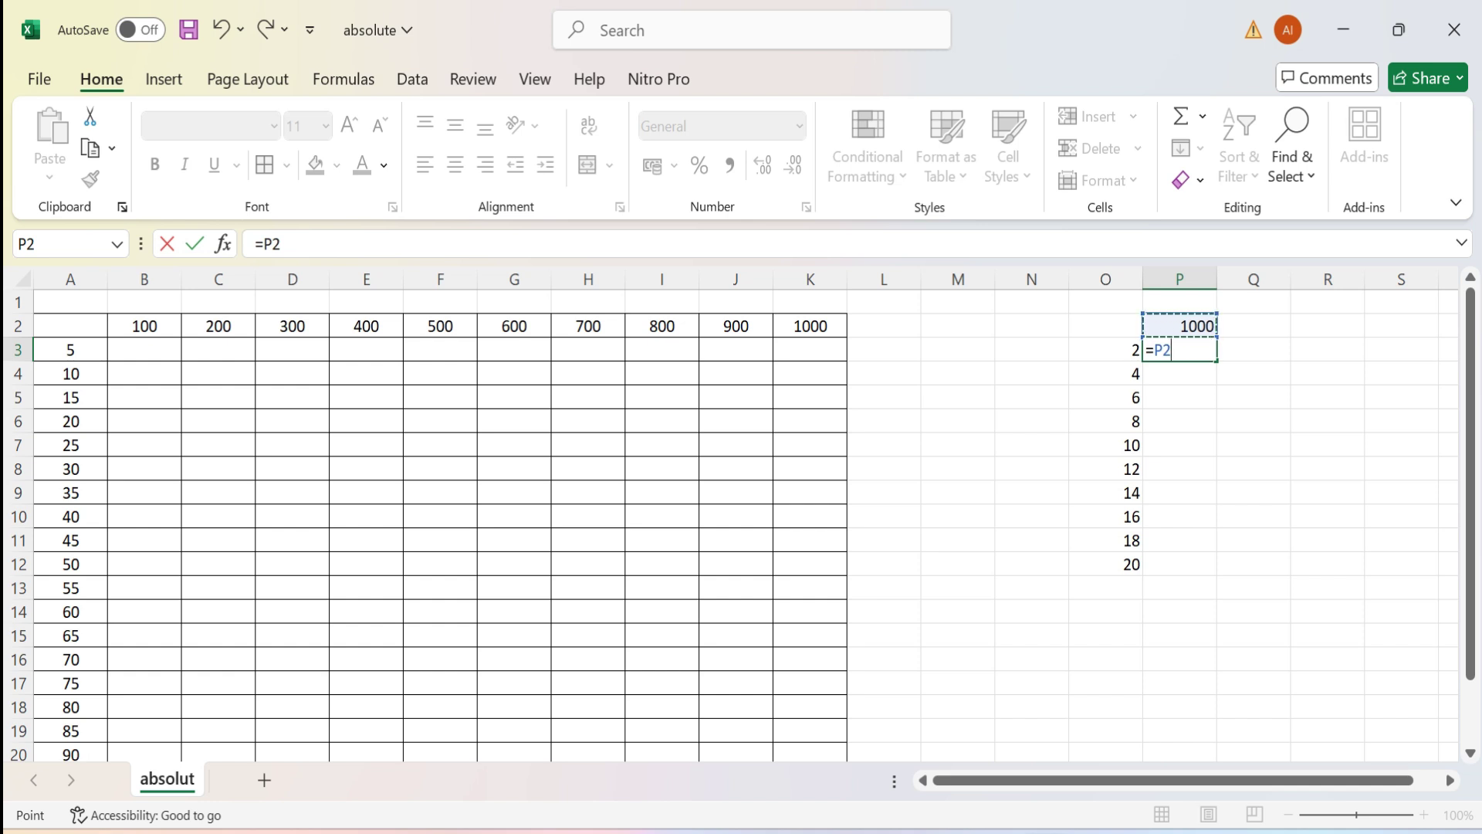
{"action": "key", "text": "F4"}
{"action": "type", "text": "*"}
{"action": "key", "text": "Left"}
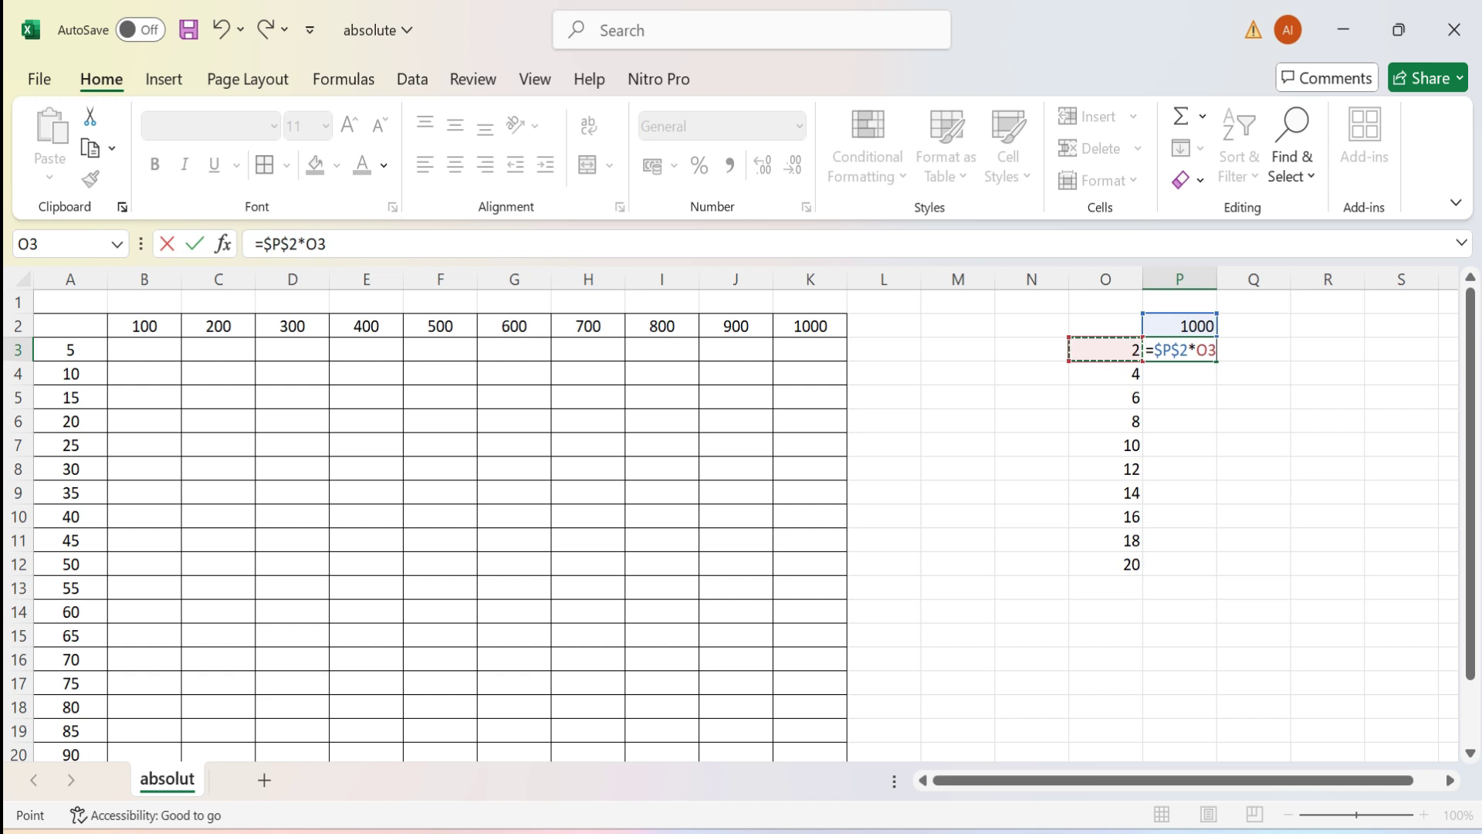
{"action": "key", "text": "F4"}
{"action": "key", "text": "F4"}
{"action": "key", "text": "F4"}
{"action": "key", "text": "Return"}
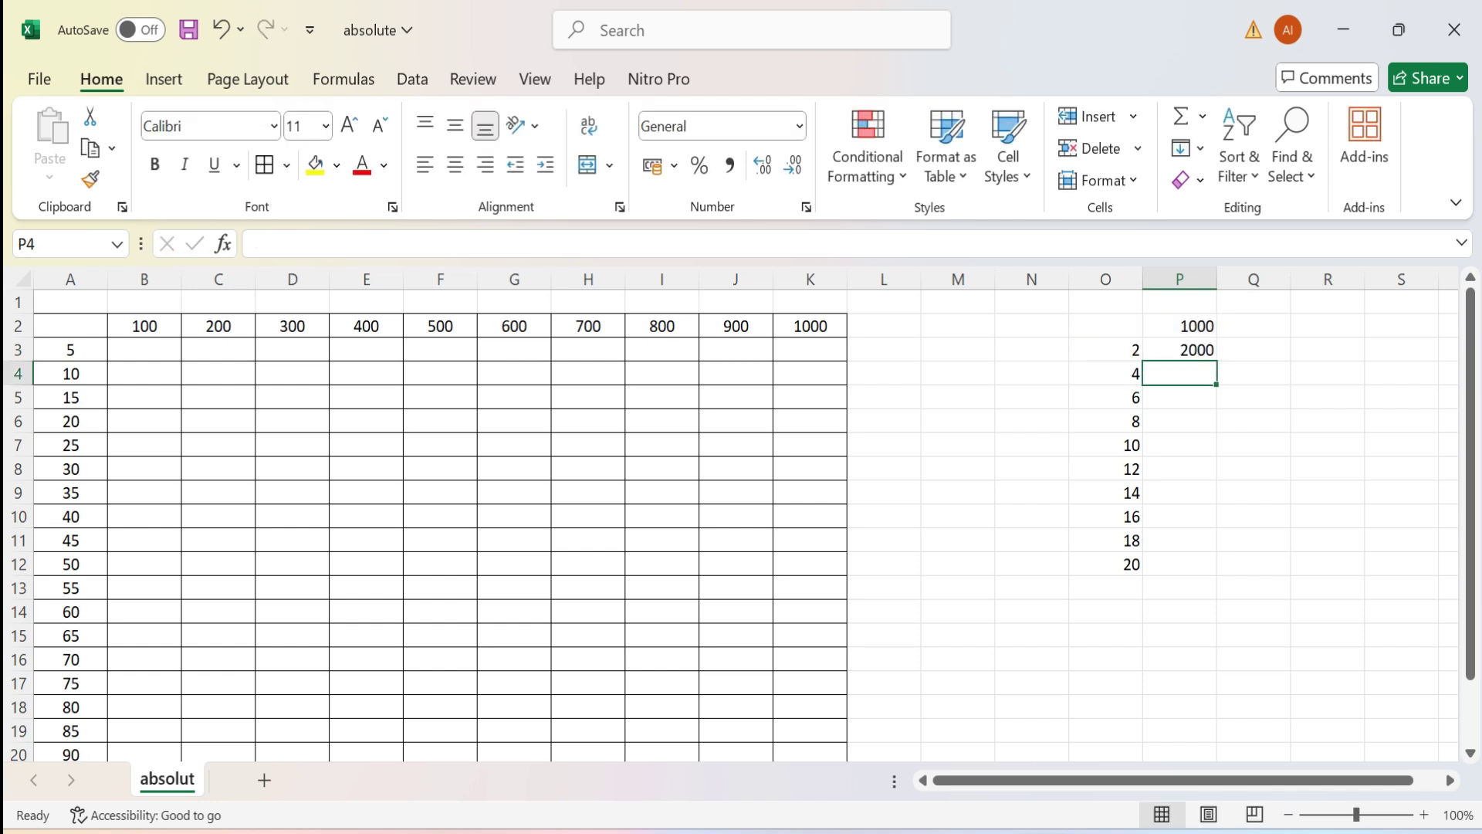
{"action": "left_click", "coordinate": [1181, 350]}
{"action": "left_click_drag", "start_coordinate": [1217, 360], "coordinate": [1217, 576]}
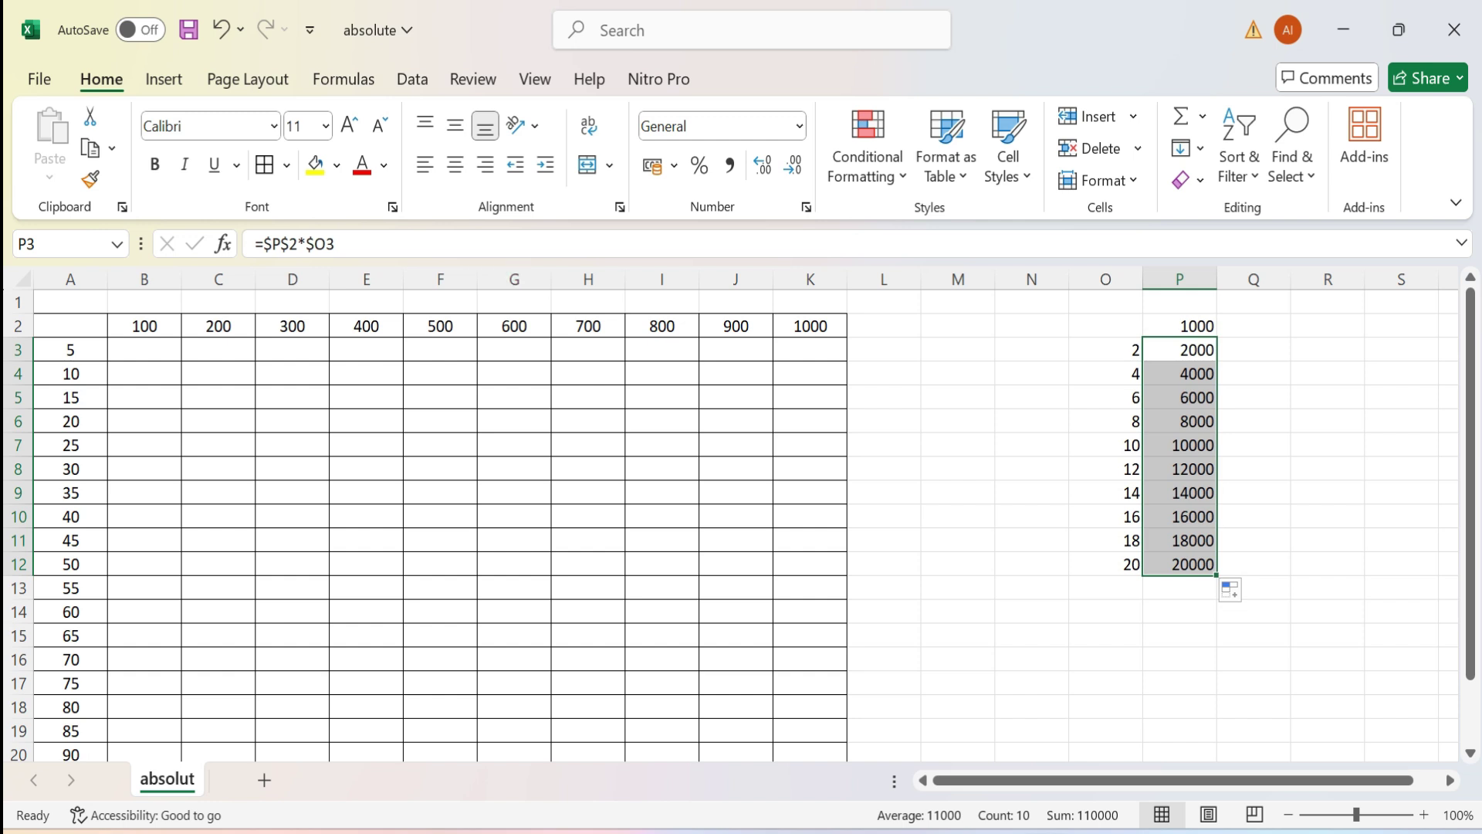
Step: Enter the mixed-reference formula =B$2*$A3 in B3, the first cell of the multiplication table
{"action": "left_click", "coordinate": [144, 350]}
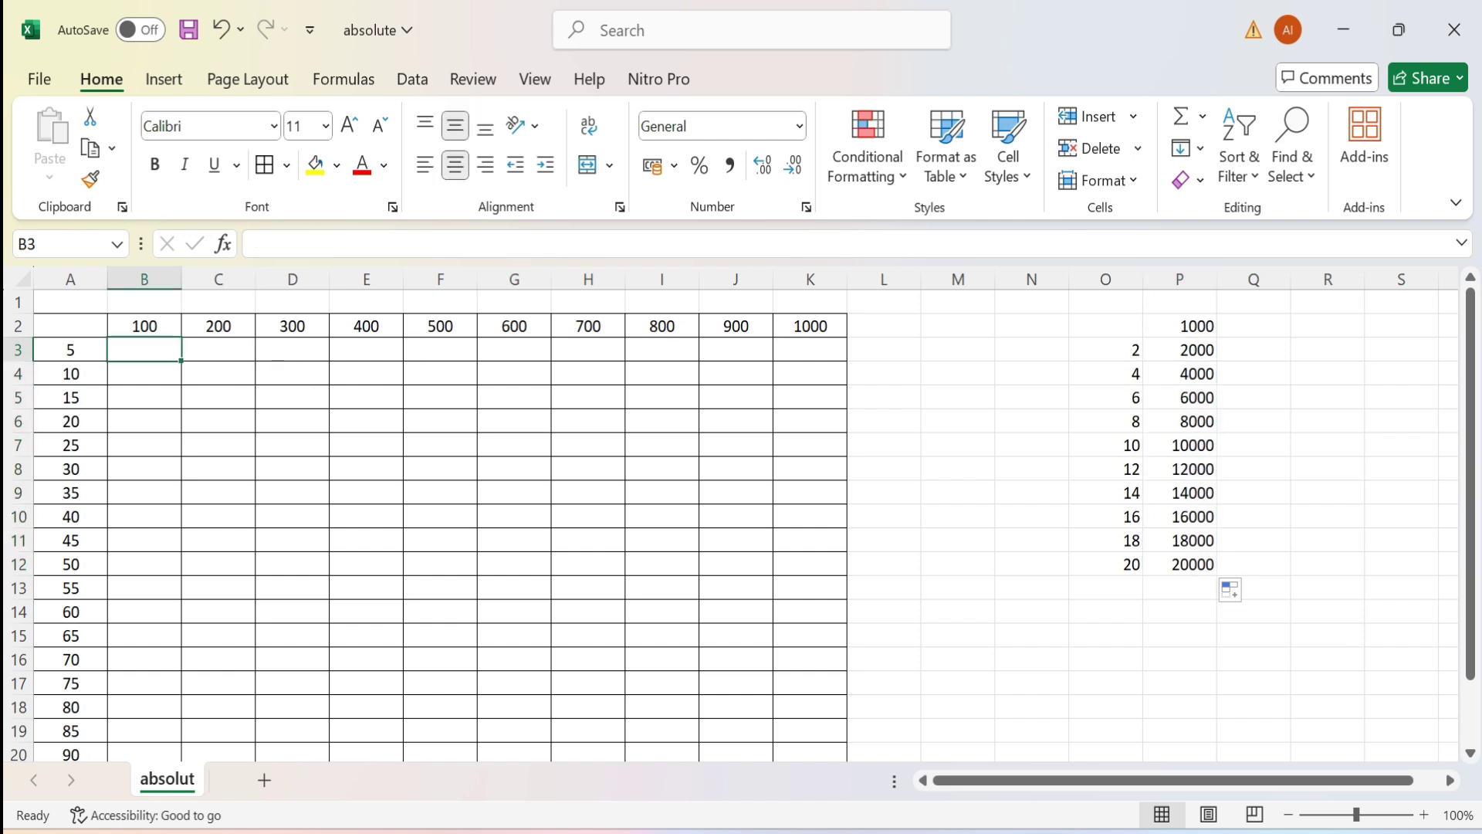
{"action": "scroll", "coordinate": [734, 525], "scroll_direction": "down", "scroll_amount": 1}
{"action": "scroll", "coordinate": [734, 525], "scroll_direction": "up", "scroll_amount": 1}
{"action": "type", "text": "="}
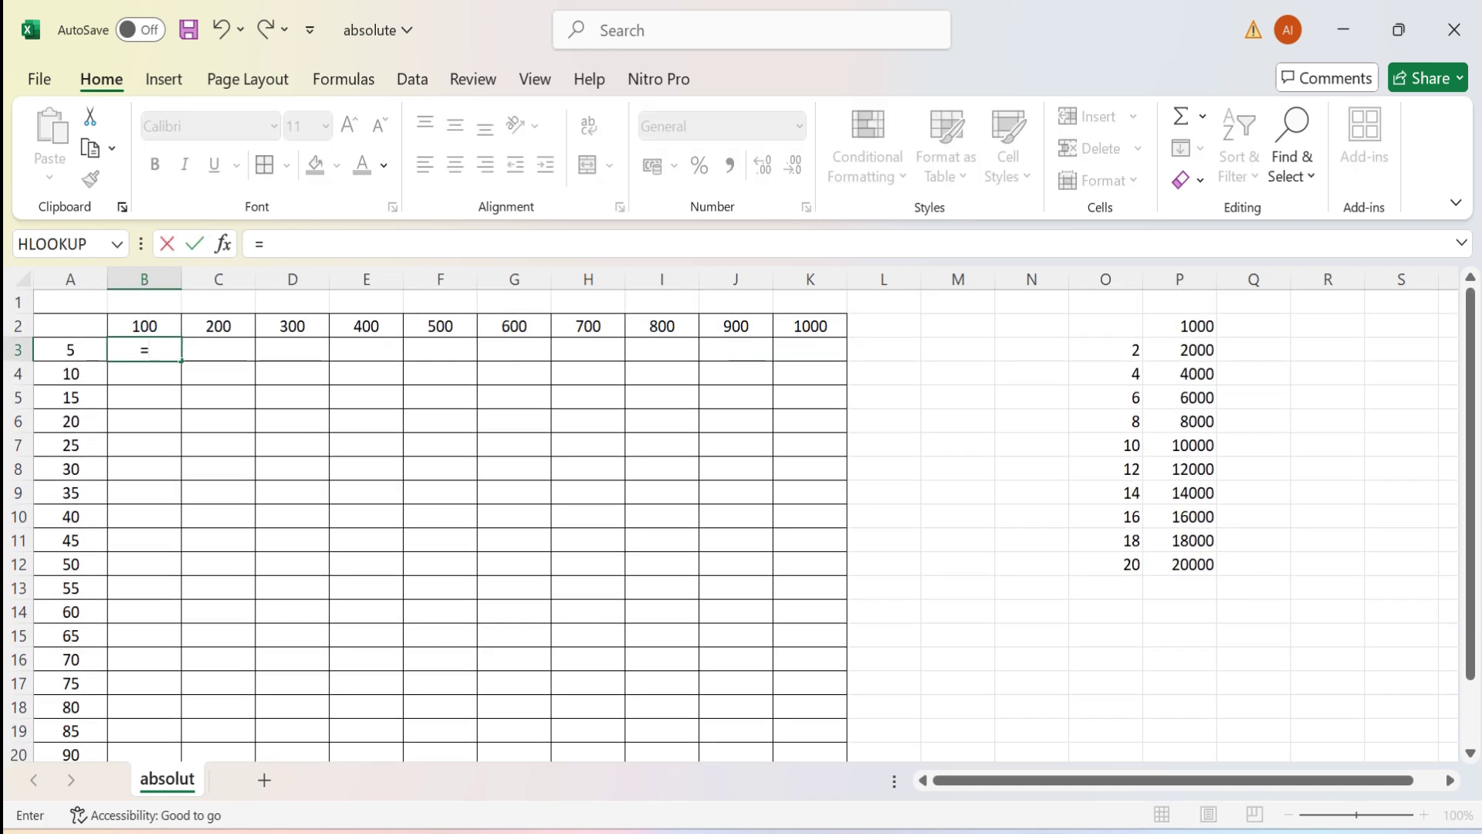
{"action": "key", "text": "Up"}
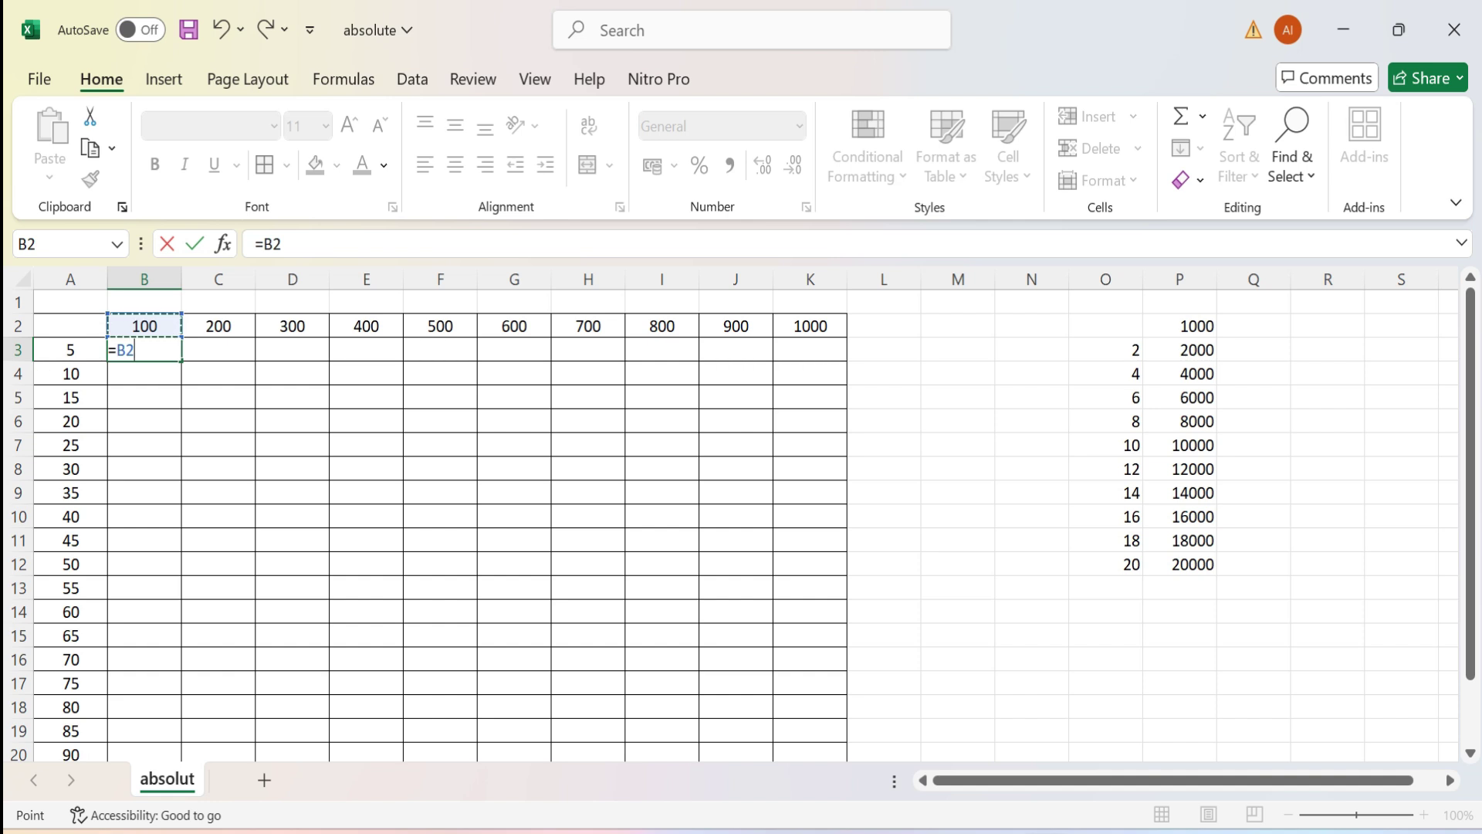
{"action": "key", "text": "F4"}
{"action": "key", "text": "F4"}
{"action": "type", "text": "*"}
{"action": "key", "text": "Left"}
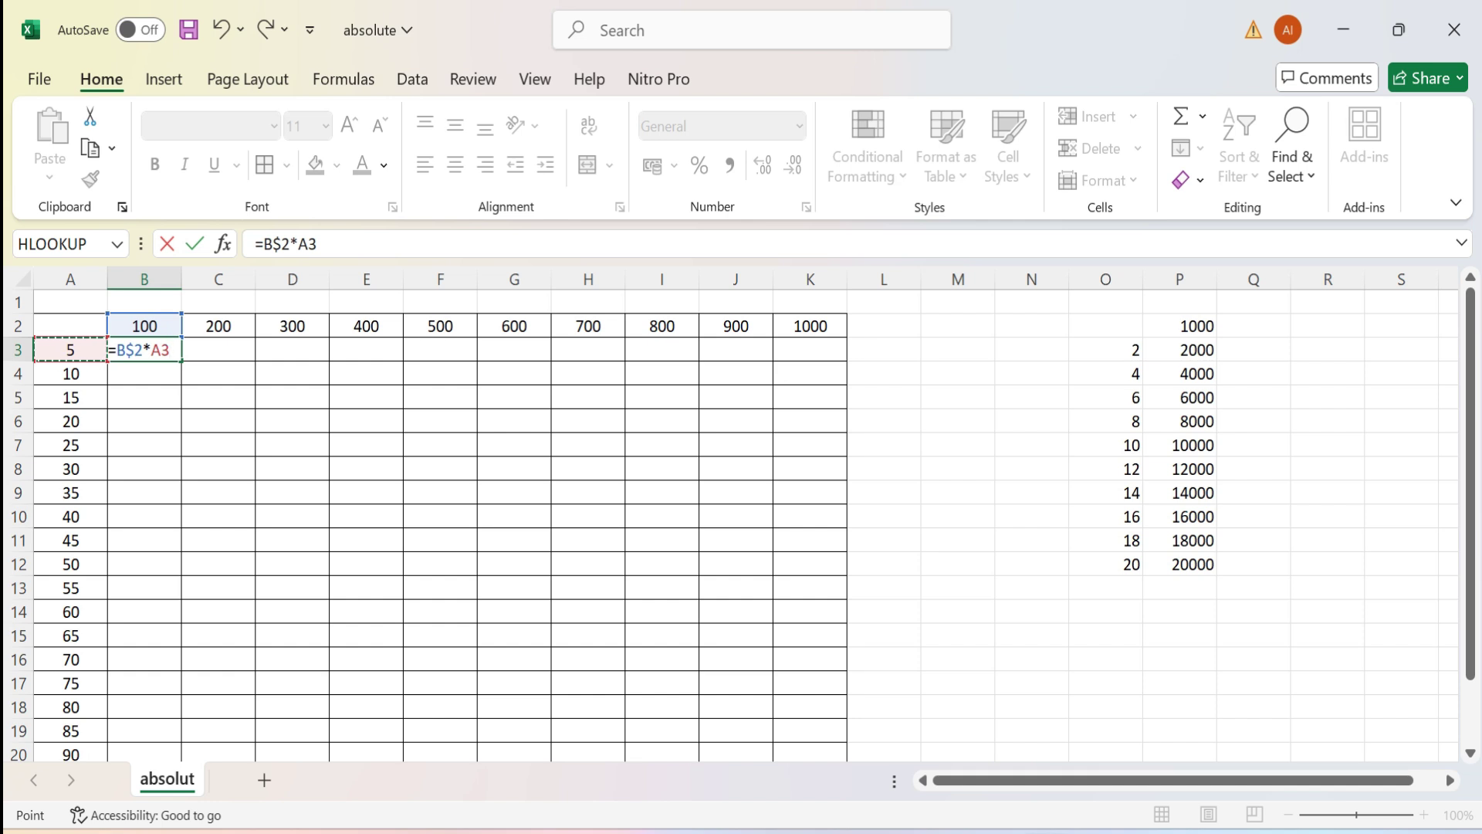
{"action": "key", "text": "F4"}
{"action": "key", "text": "F4"}
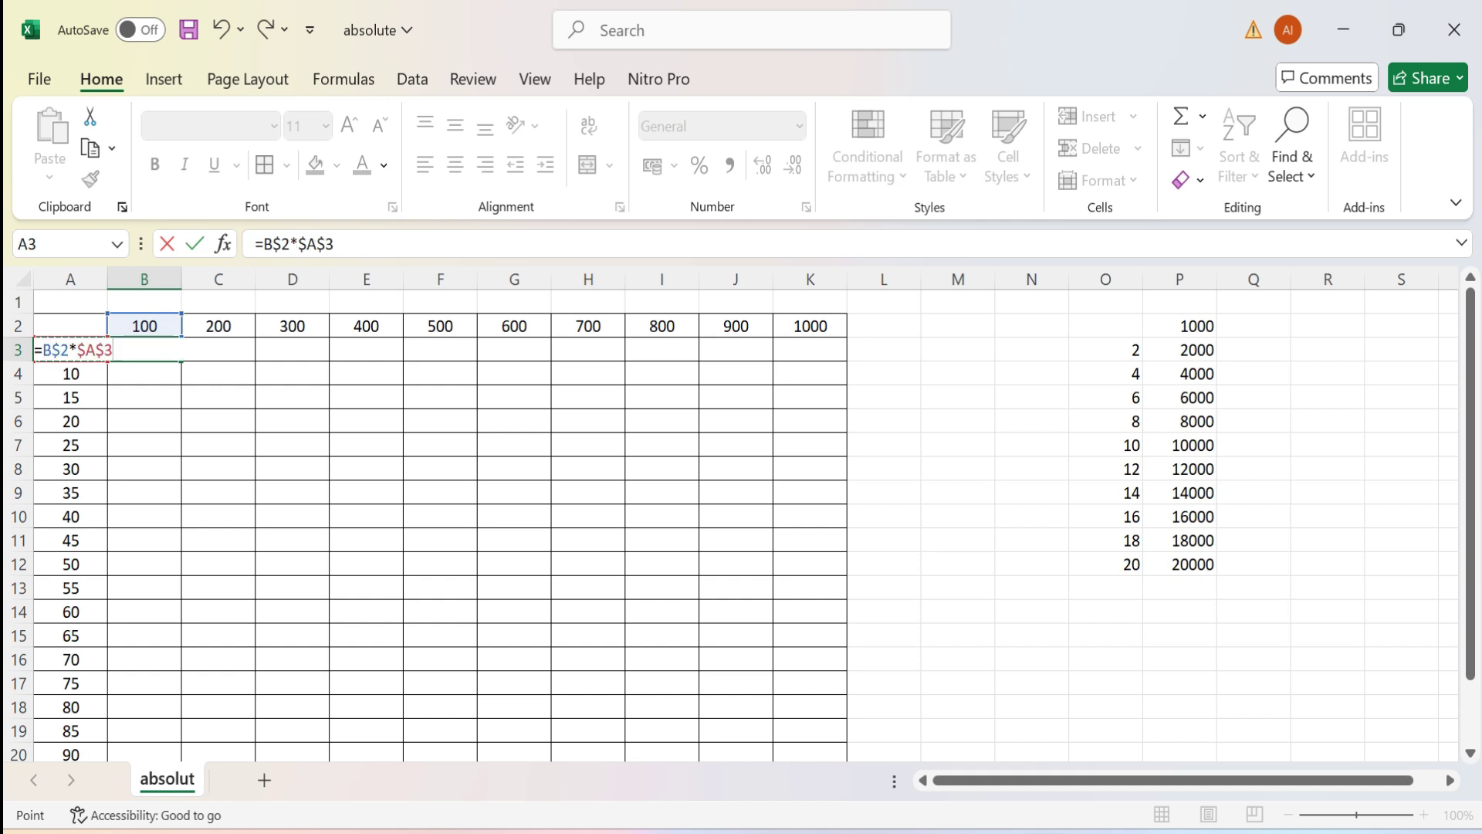
{"action": "key", "text": "F4"}
{"action": "key", "text": "Return"}
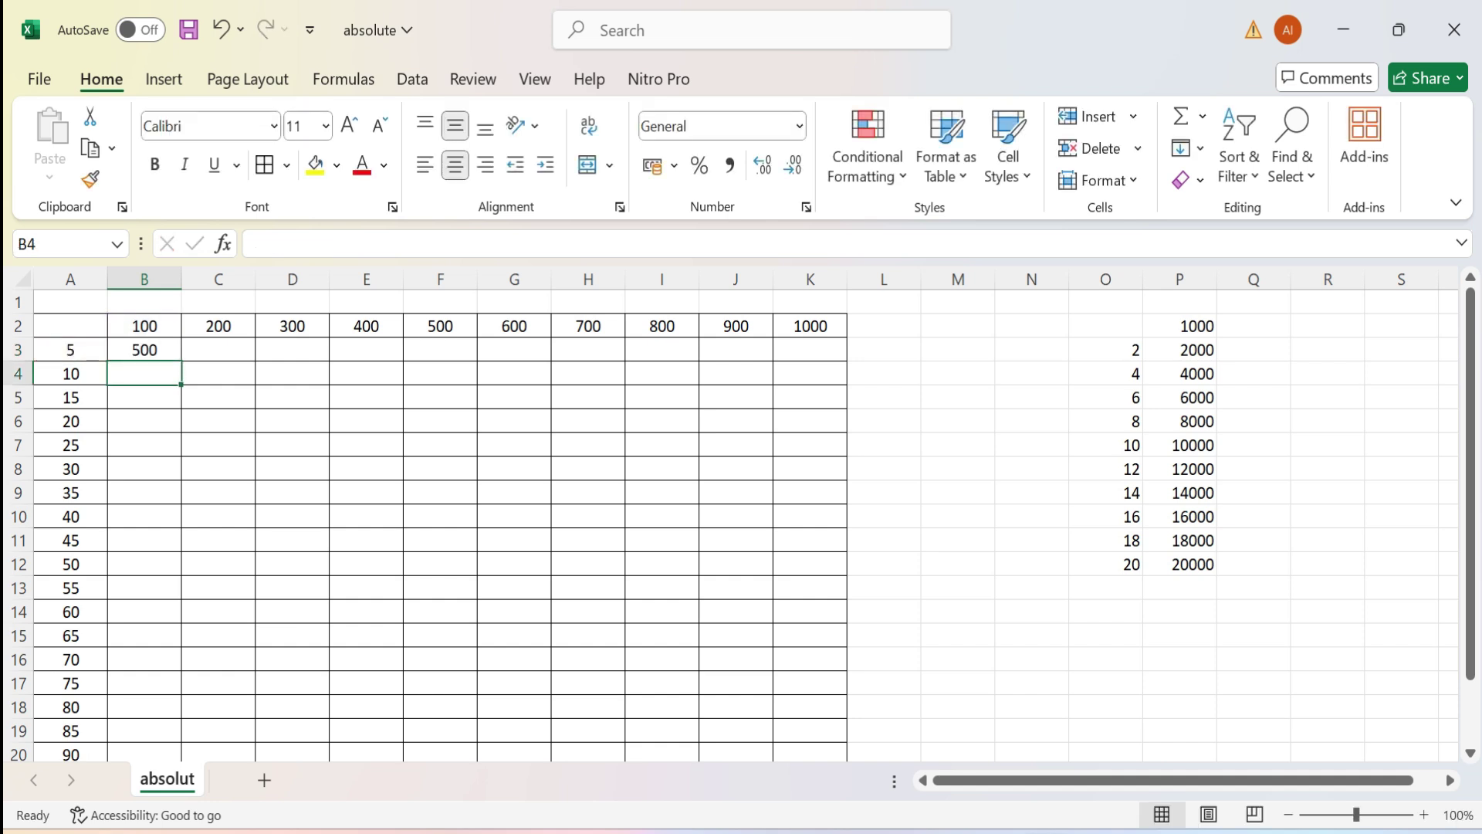
Step: Fill the formula from B3 across and down the whole multiplication table to K22
{"action": "left_click", "coordinate": [145, 349]}
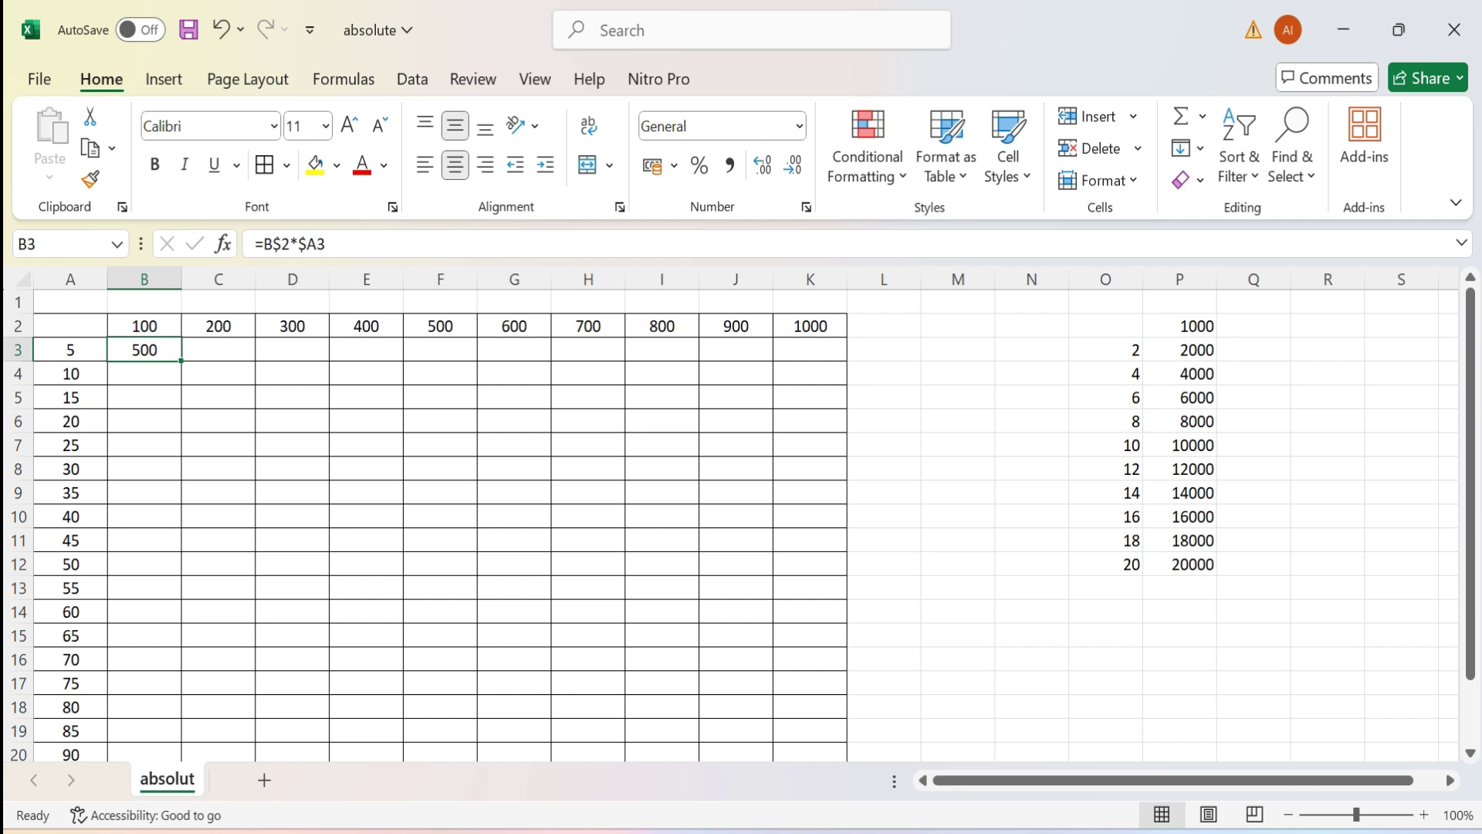
{"action": "left_click_drag", "start_coordinate": [181, 361], "coordinate": [847, 742]}
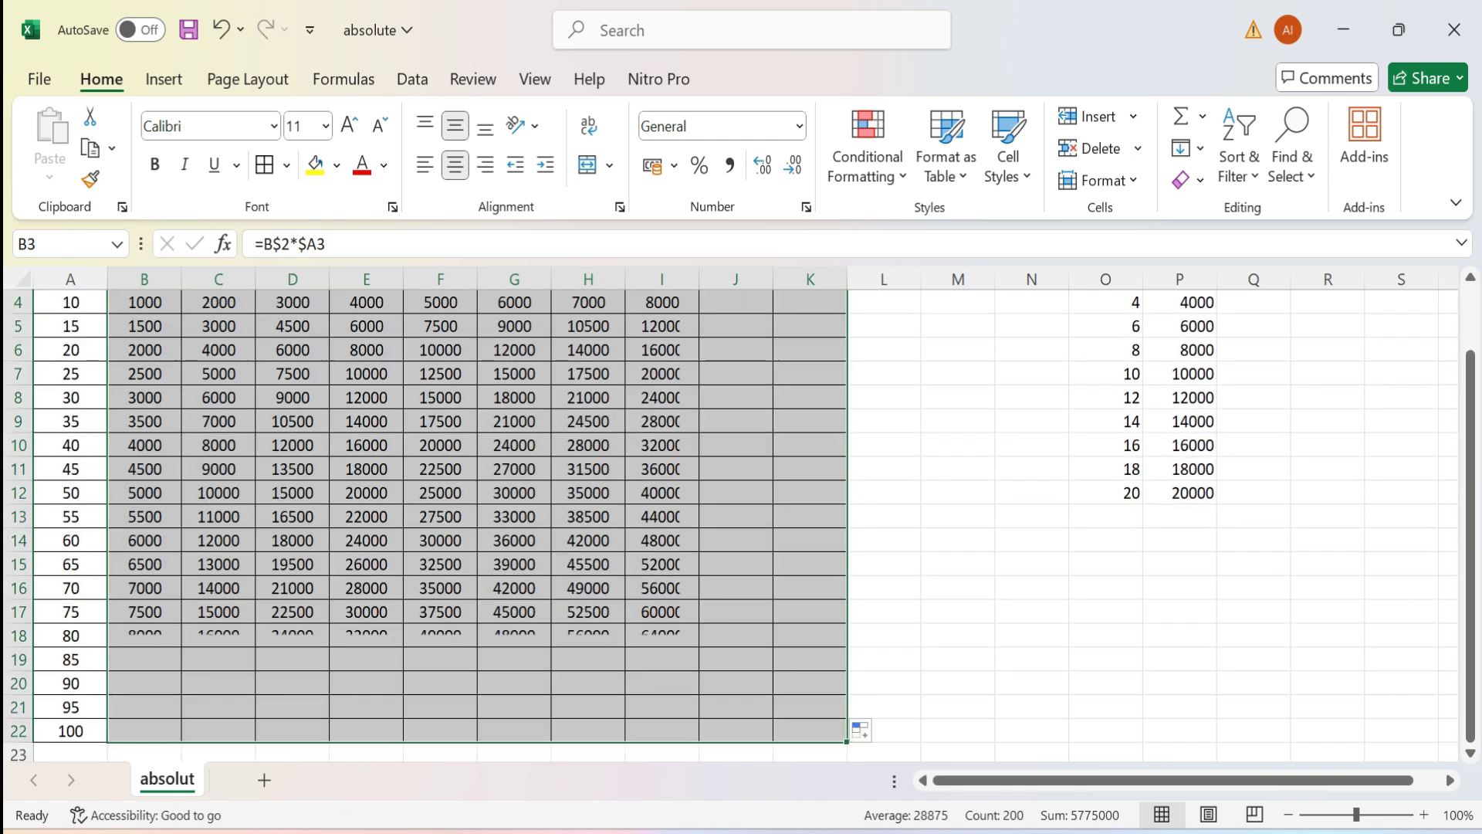
{"action": "scroll", "coordinate": [739, 525], "scroll_direction": "up", "scroll_amount": 1}
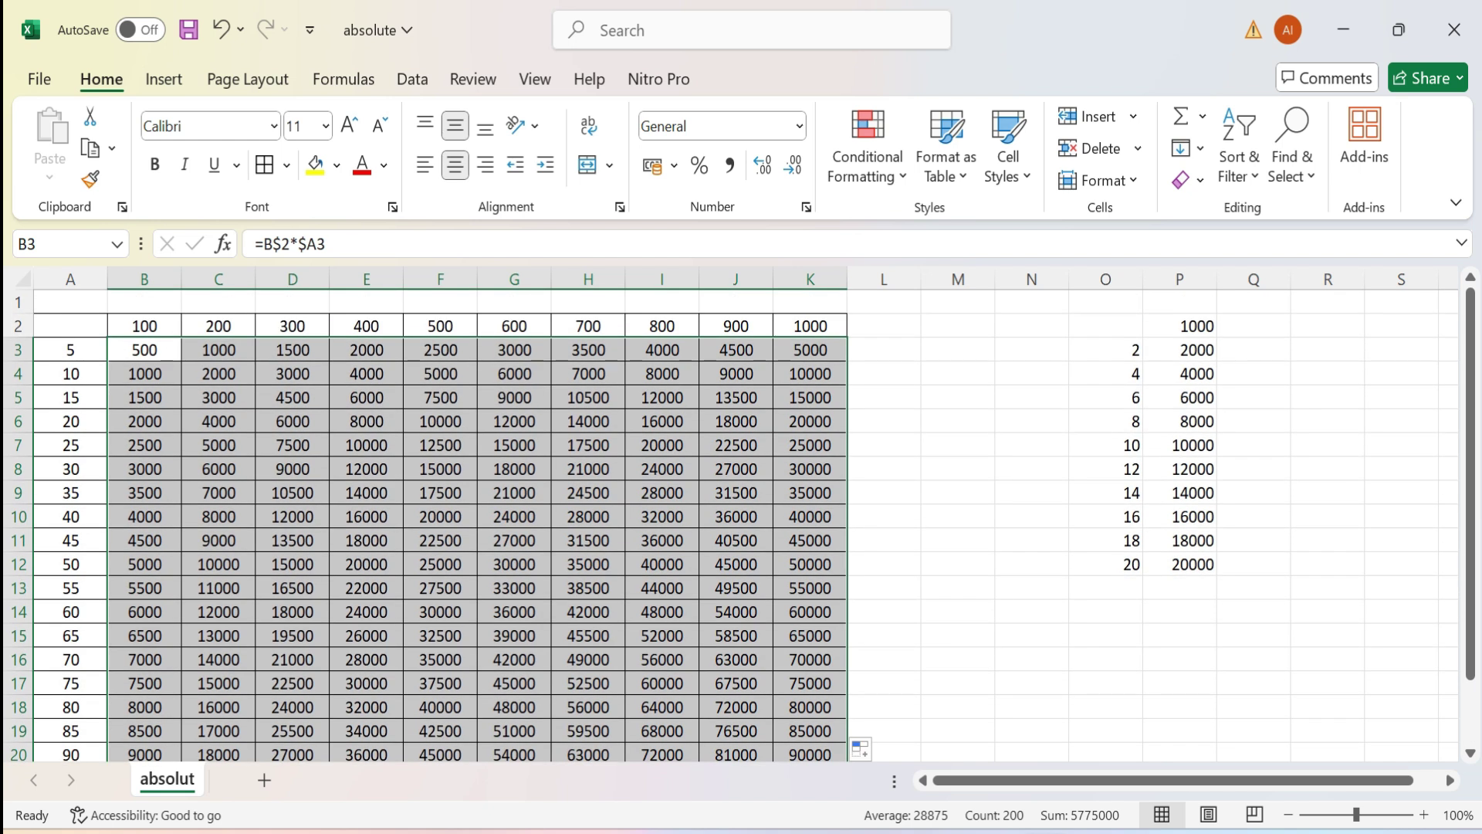